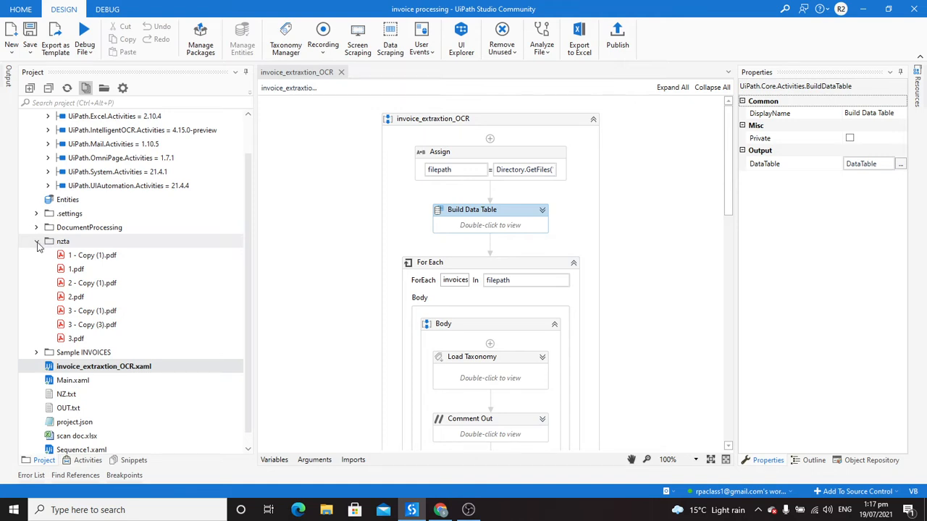
Step: Collapse the nzta invoice folder in the Project tree and select scan doc.xlsx
click(38, 246)
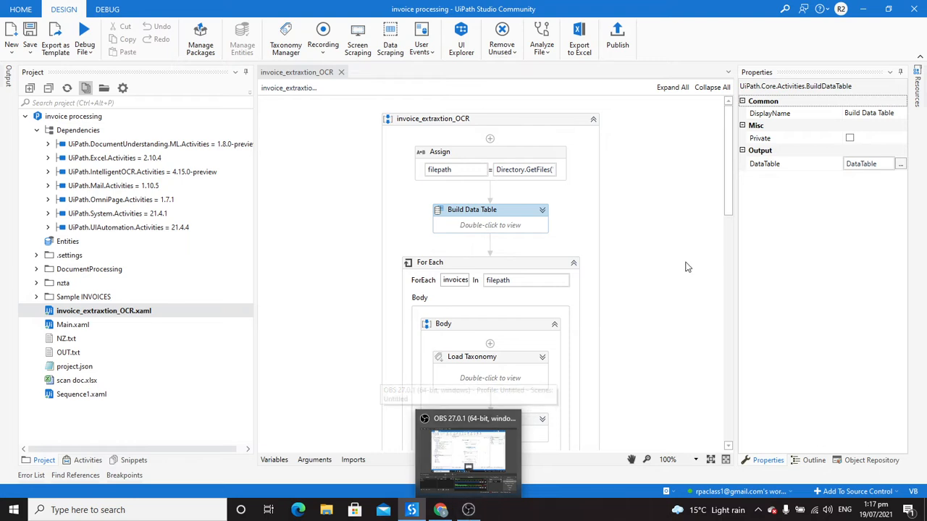
drag(727, 206, 728, 197)
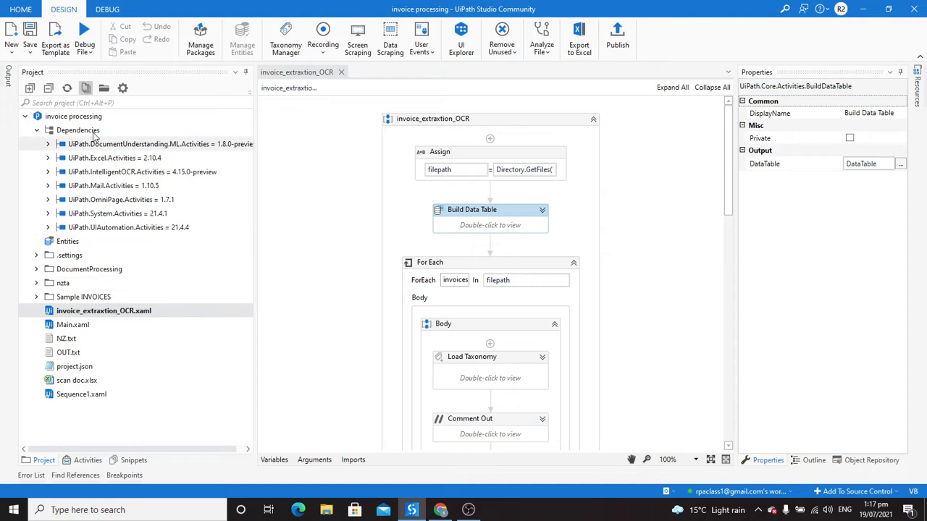
click(68, 386)
Step: Open scan doc.xlsx full-screen in Excel to check its Reference_no, Date, AG_refNo and Amount headers, then minimize it
double_click(68, 385)
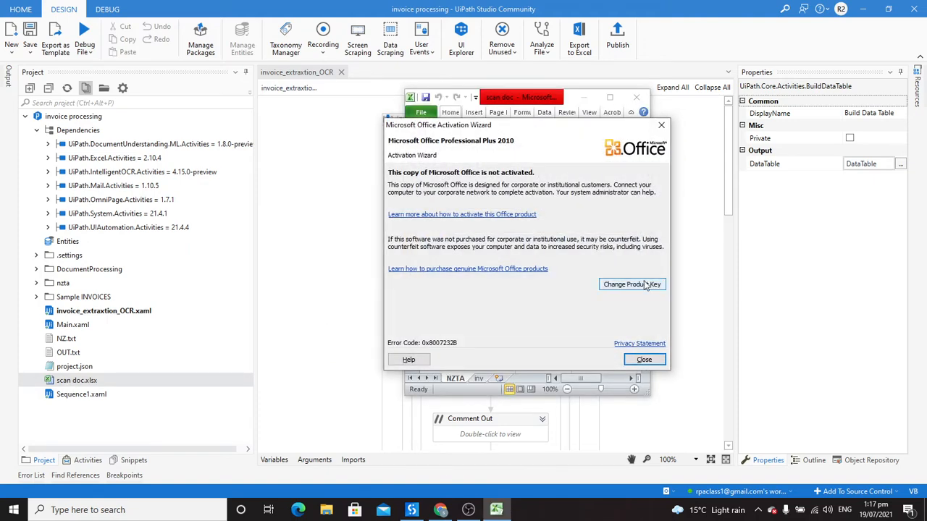
click(647, 360)
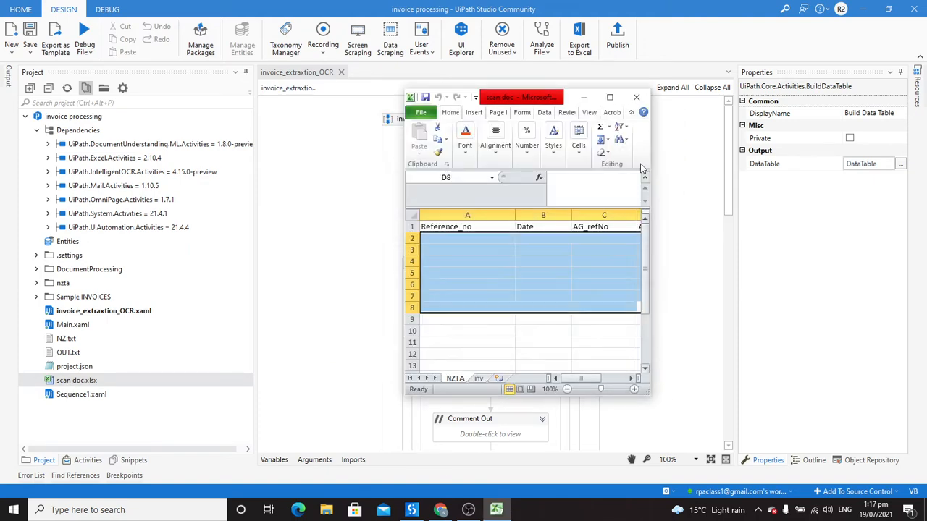
click(610, 98)
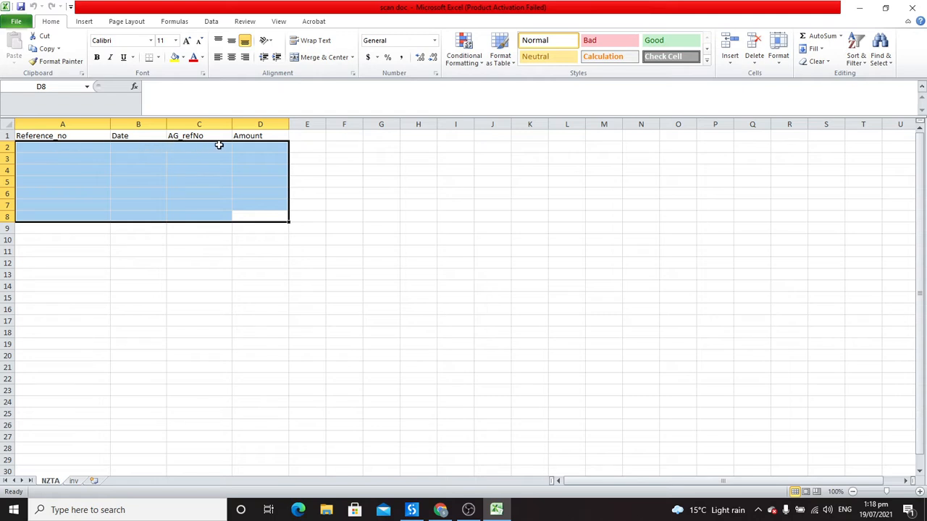
click(866, 6)
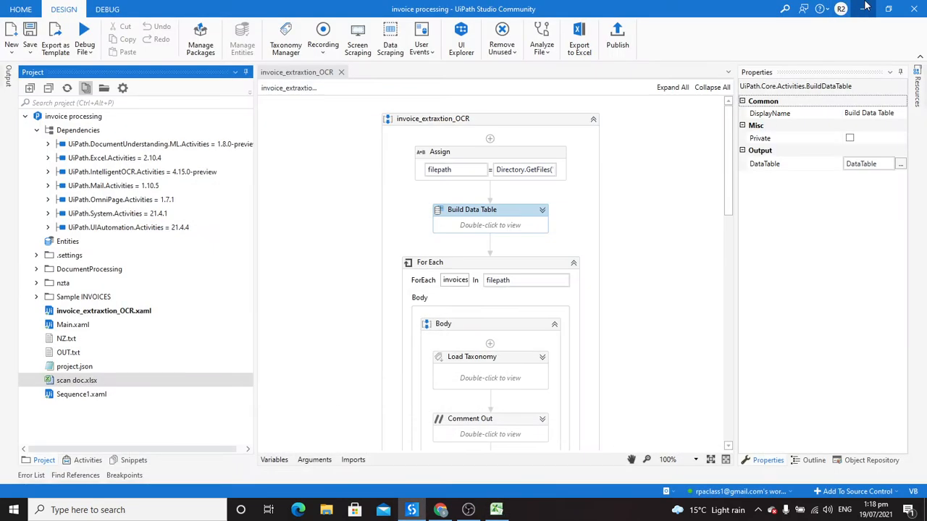
Step: Open invoice 1 - Copy (1).pdf full-screen in Acrobat, scroll through it, then return to Studio
click(36, 284)
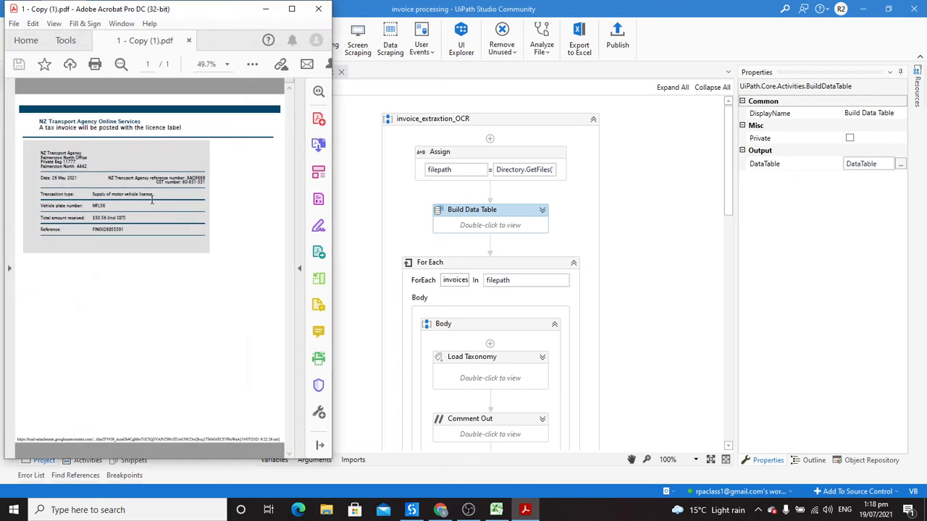
click(292, 11)
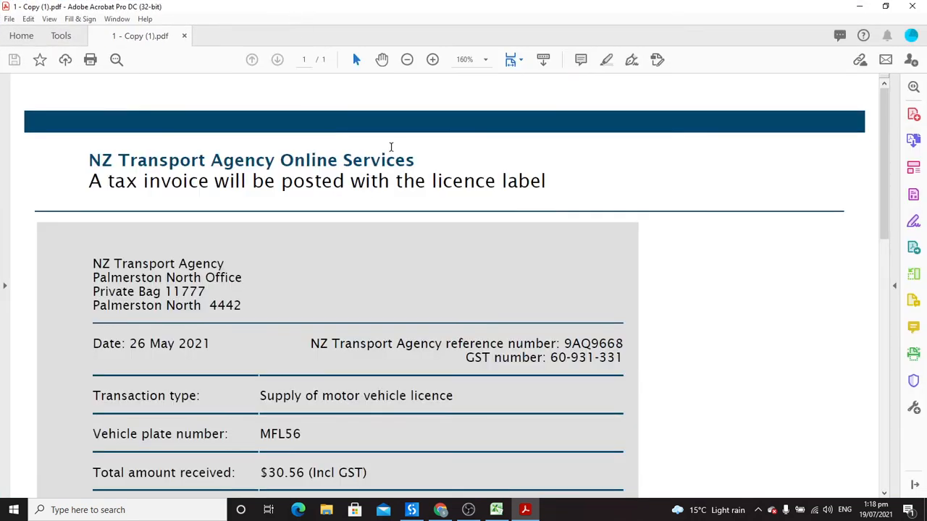
drag(882, 156, 883, 180)
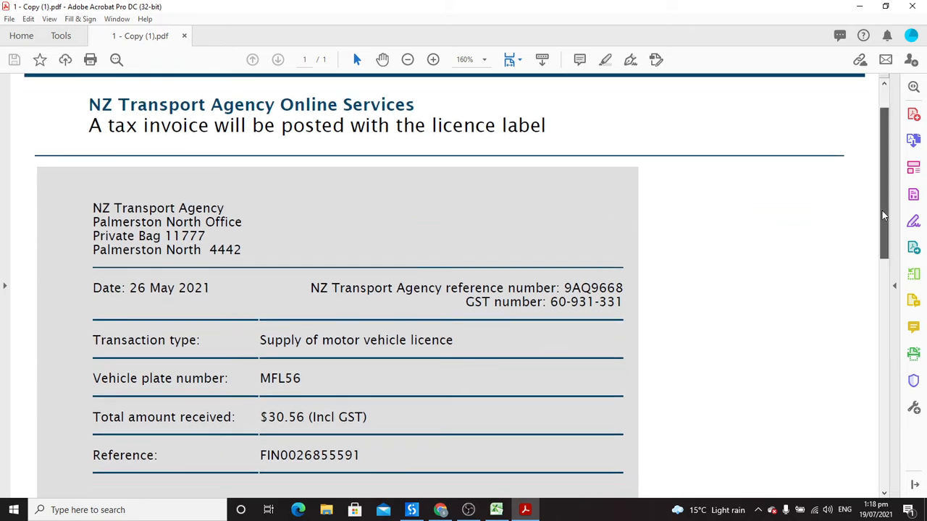
drag(876, 211, 874, 225)
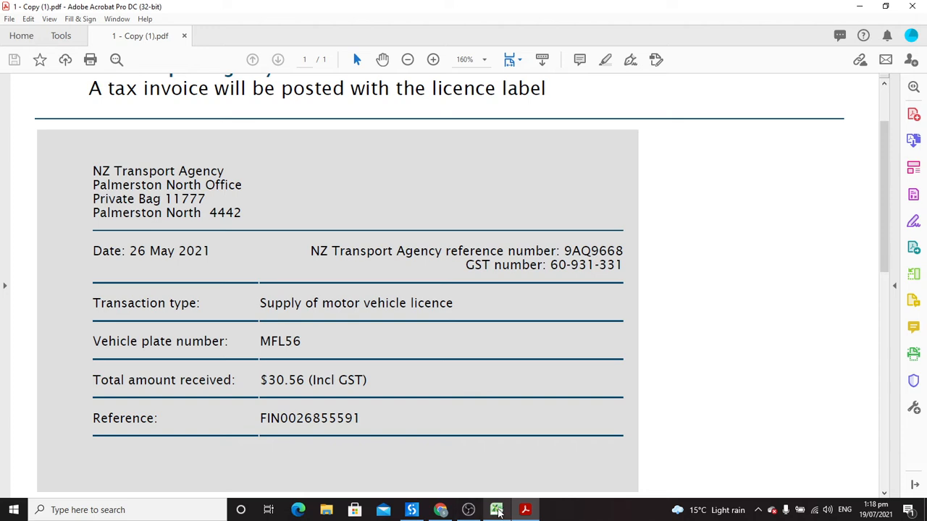
click(497, 511)
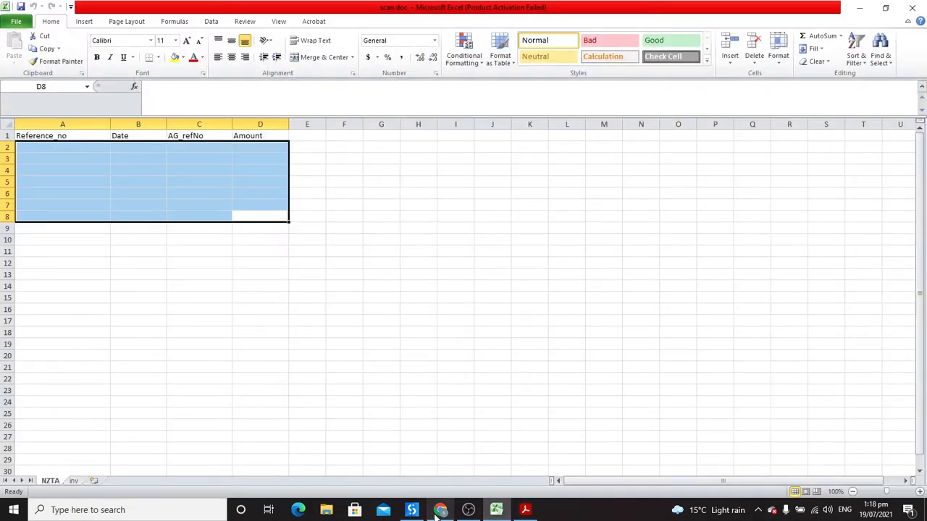
click(412, 512)
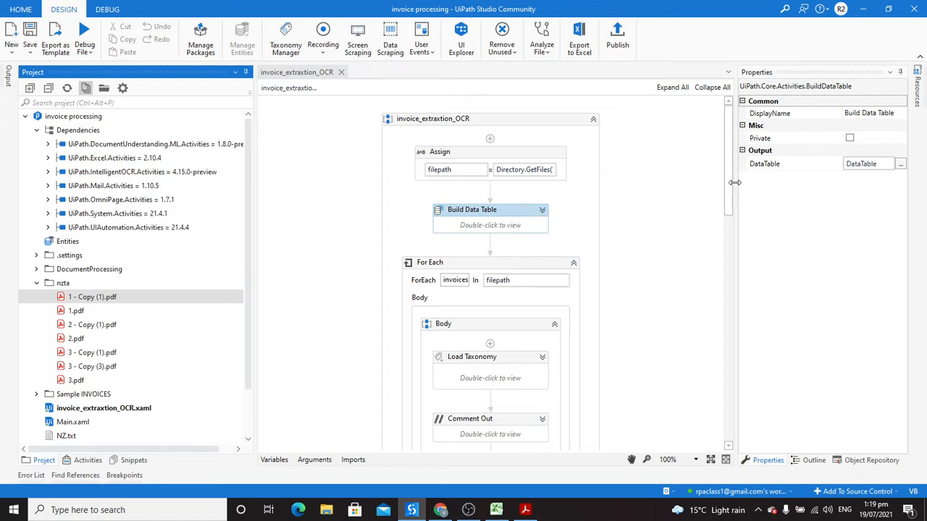
scroll(732, 190, down, 1)
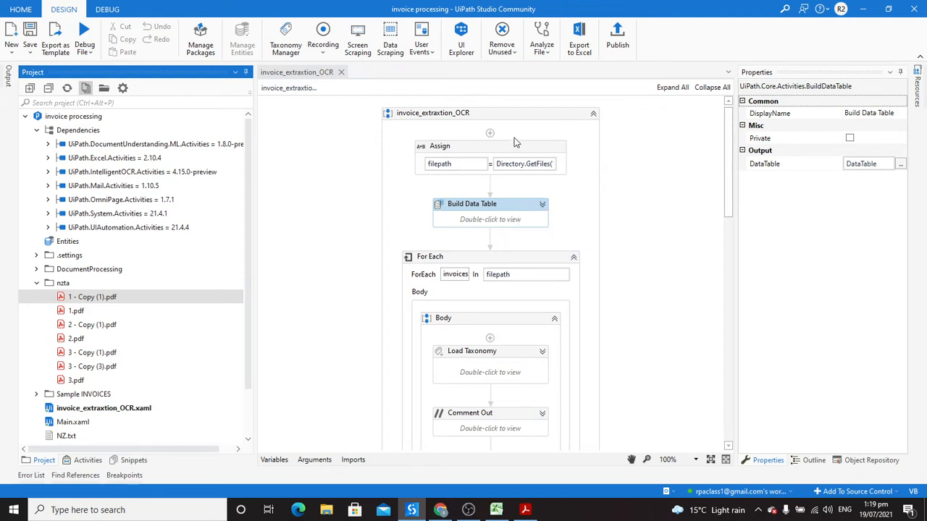
click(550, 165)
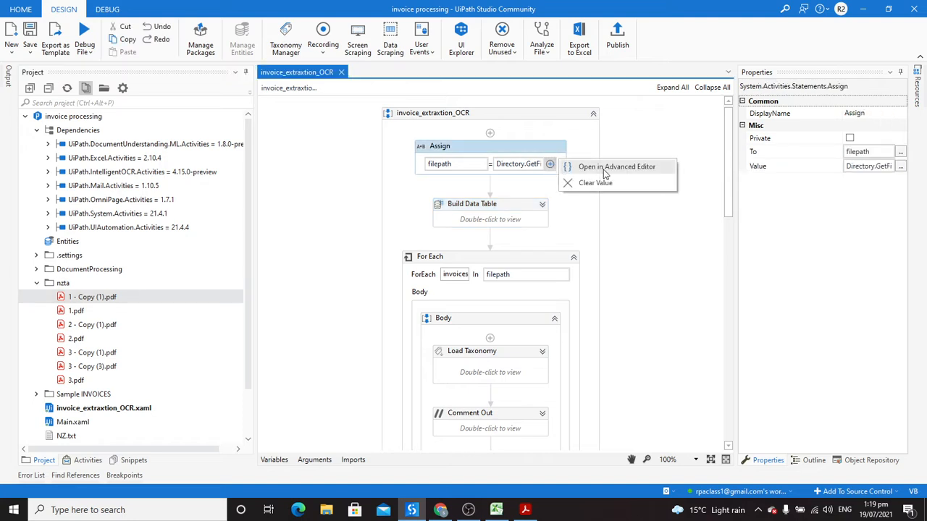
click(605, 170)
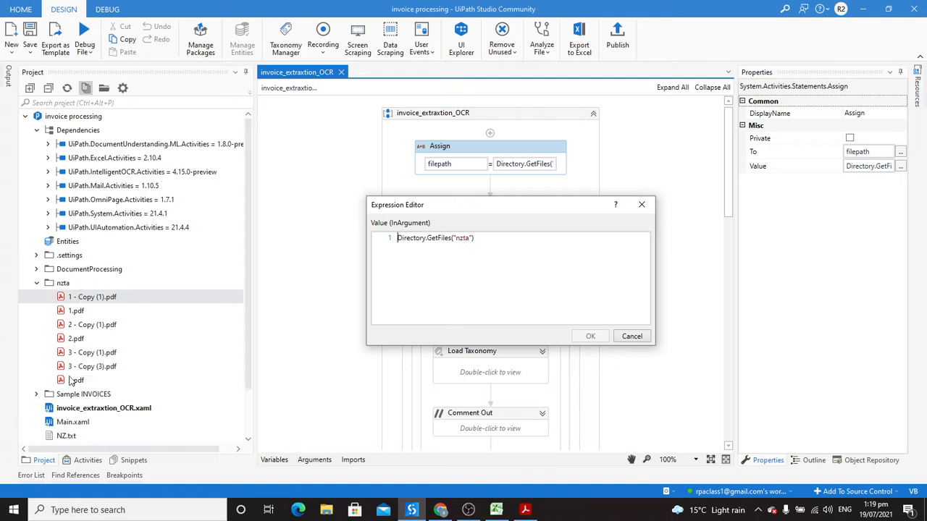
click(643, 207)
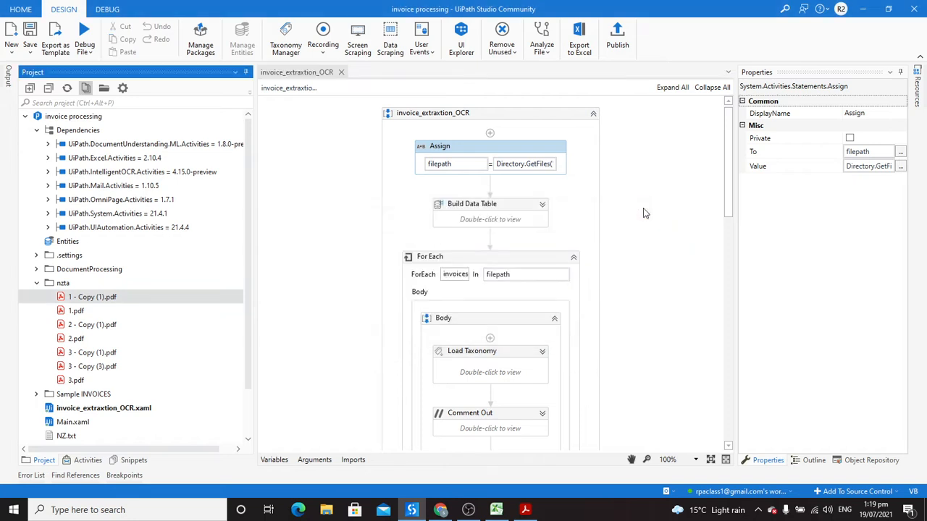
scroll(727, 191, down, 2)
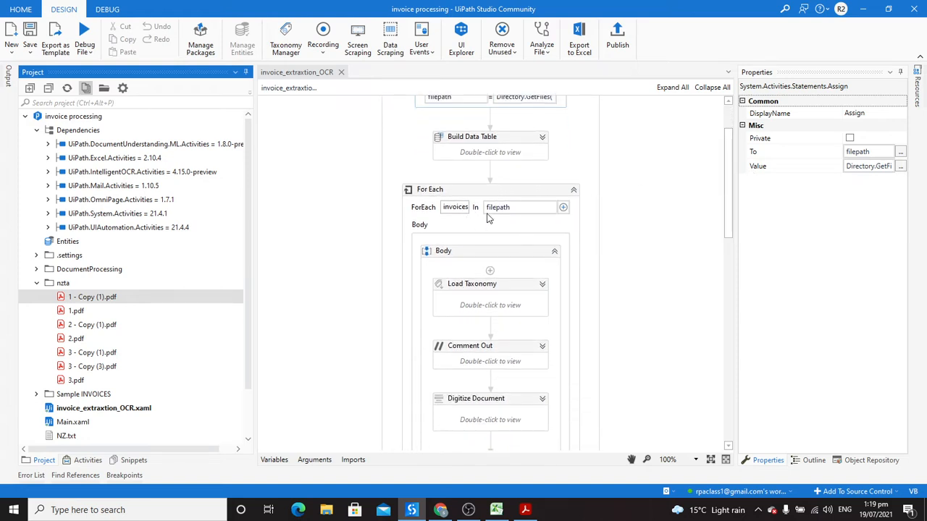
drag(727, 199, 730, 219)
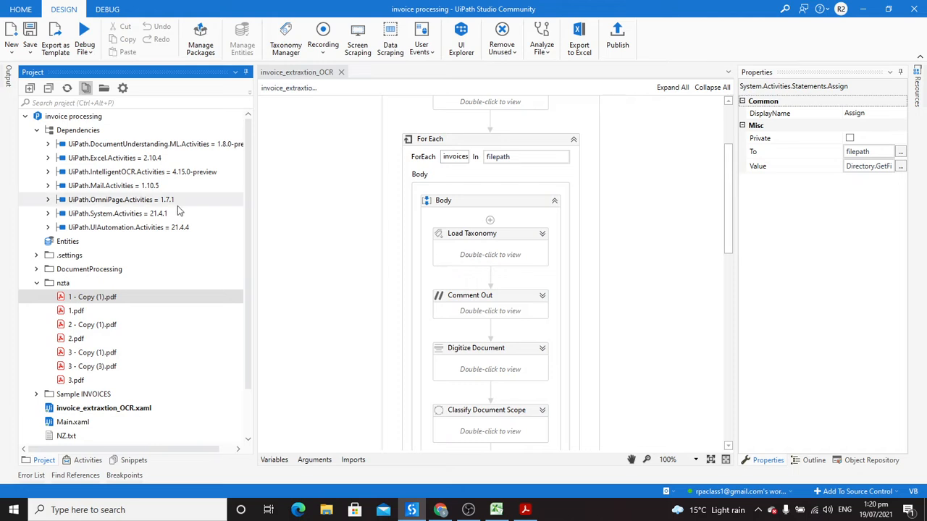
Step: Open DocumentProcessing's taxonomy.json in Notepad, read the Reference_no, Date and AG_refNo fields, then close it
click(36, 269)
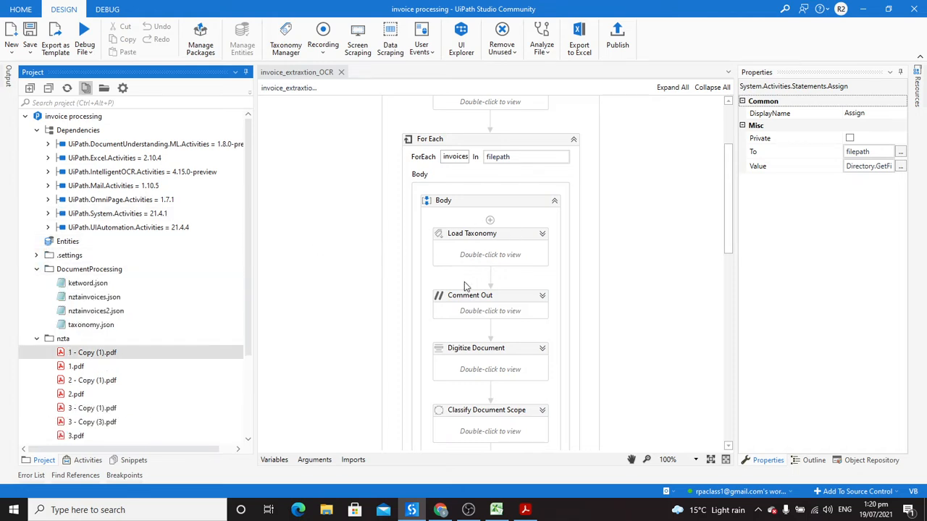
double_click(92, 326)
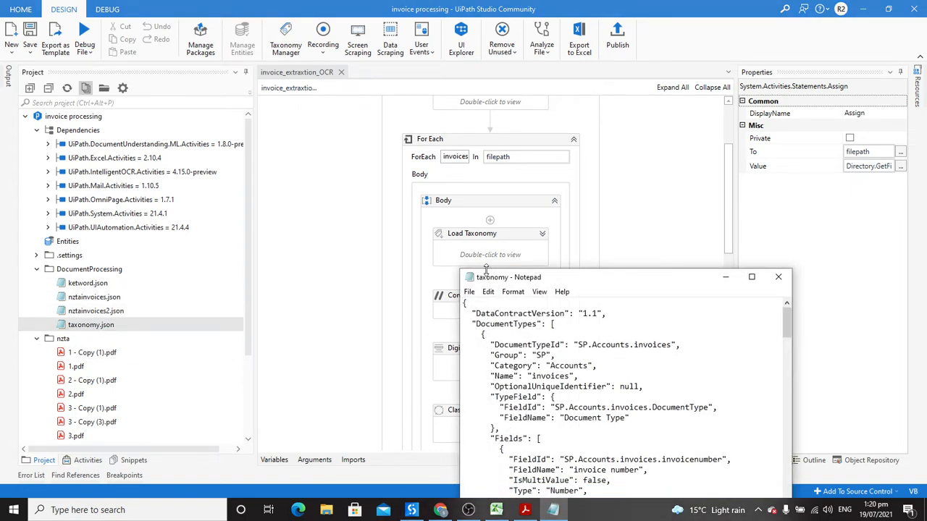
drag(654, 283, 662, 90)
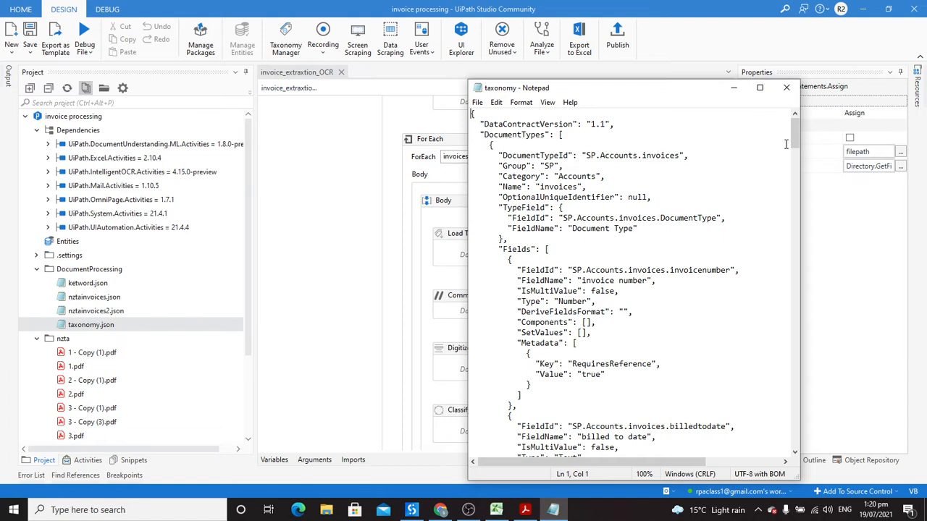
scroll(799, 141, down, 1)
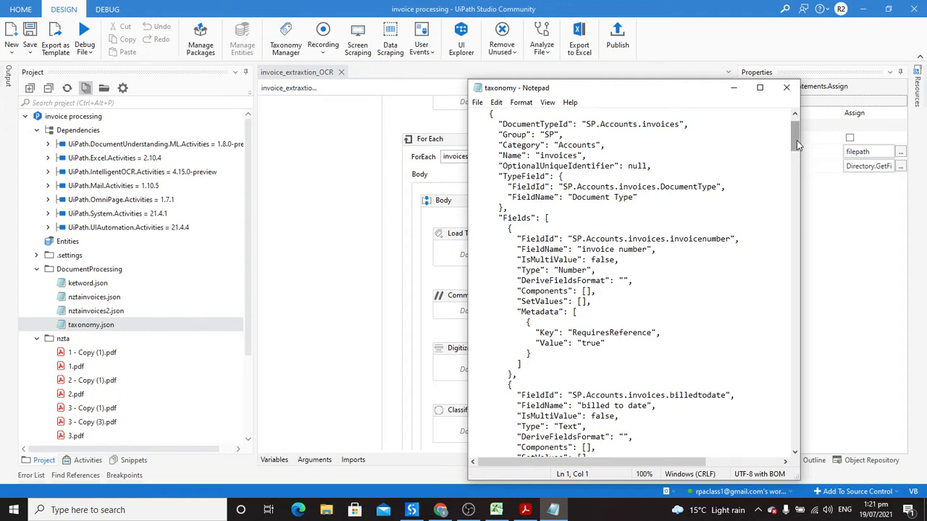
drag(796, 141, 796, 218)
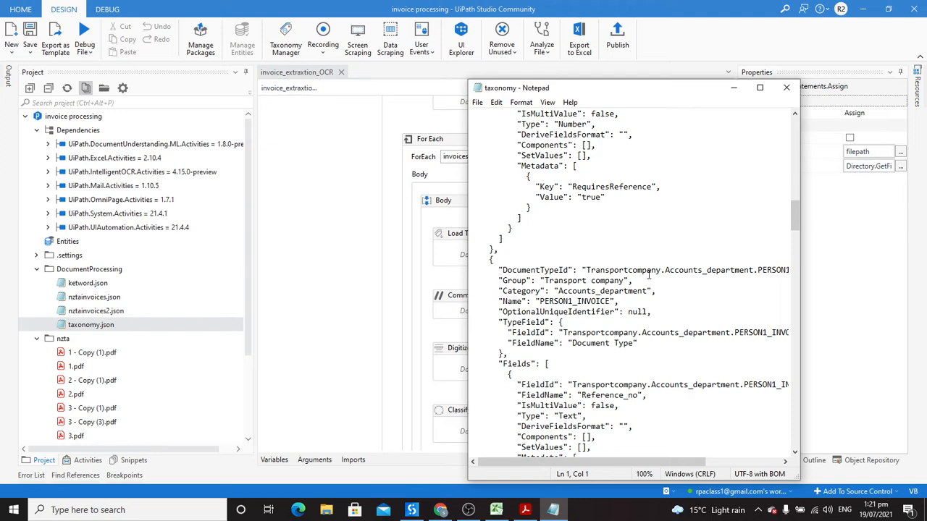
click(760, 88)
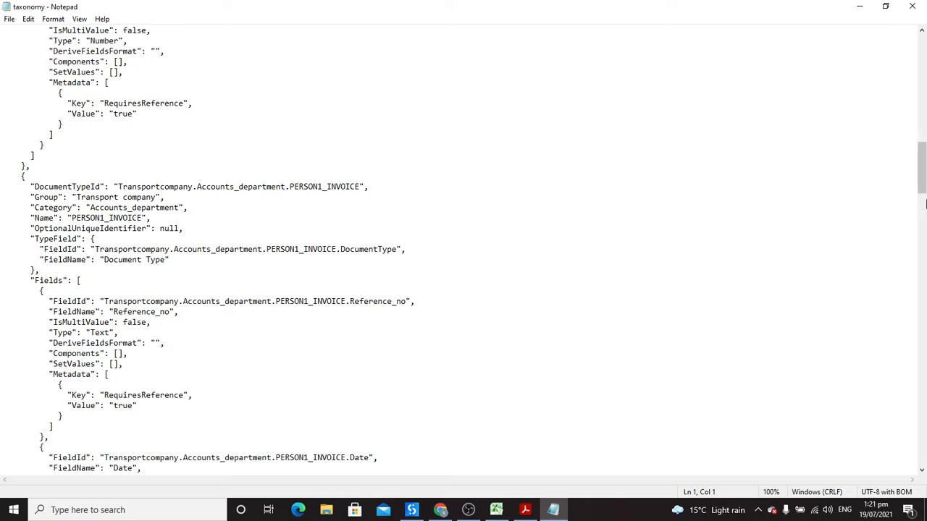
drag(922, 186, 921, 210)
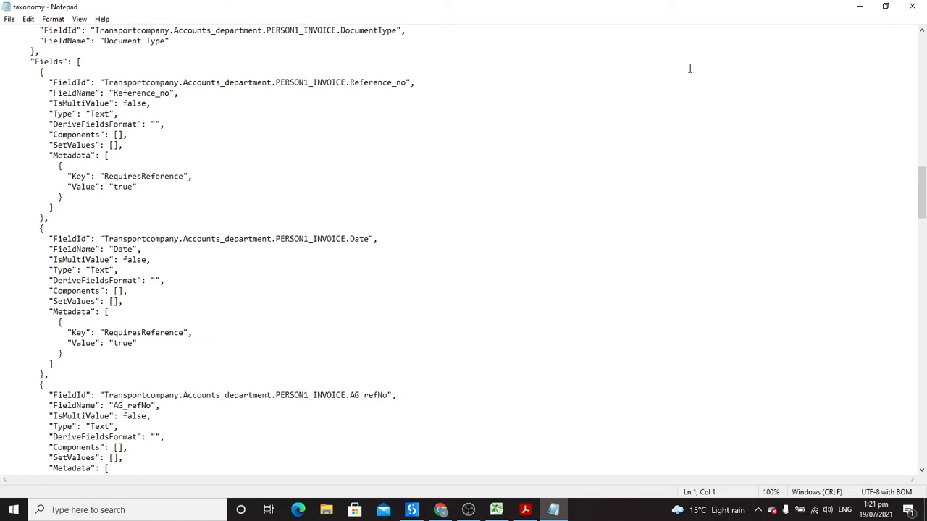
click(913, 5)
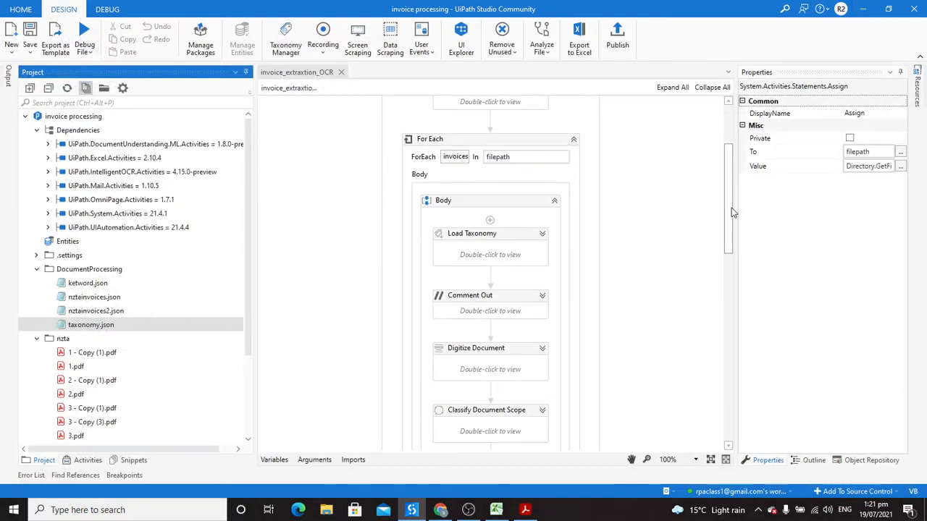
Step: Inspect the Digitize Document fields (invoices, DOM, ForceApplyOCR False), then collapse the activity and nzta folder
drag(731, 208, 731, 227)
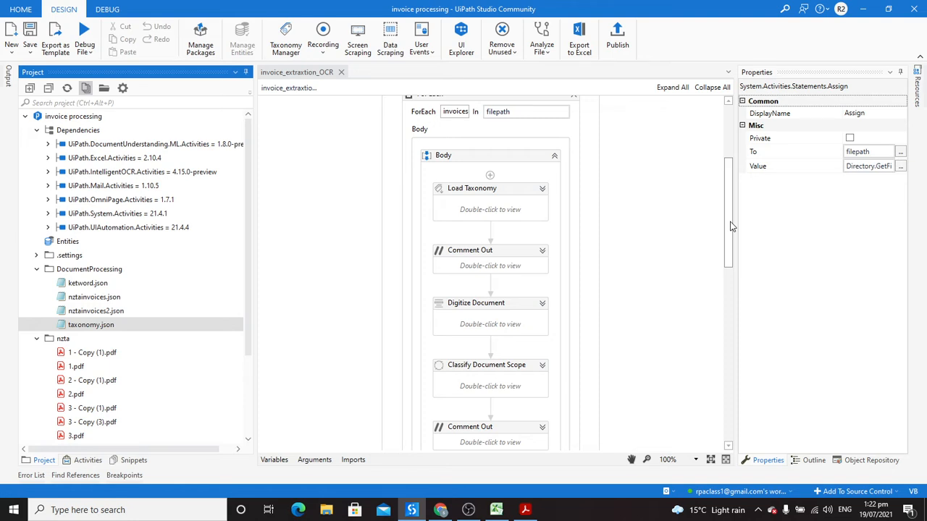
click(542, 303)
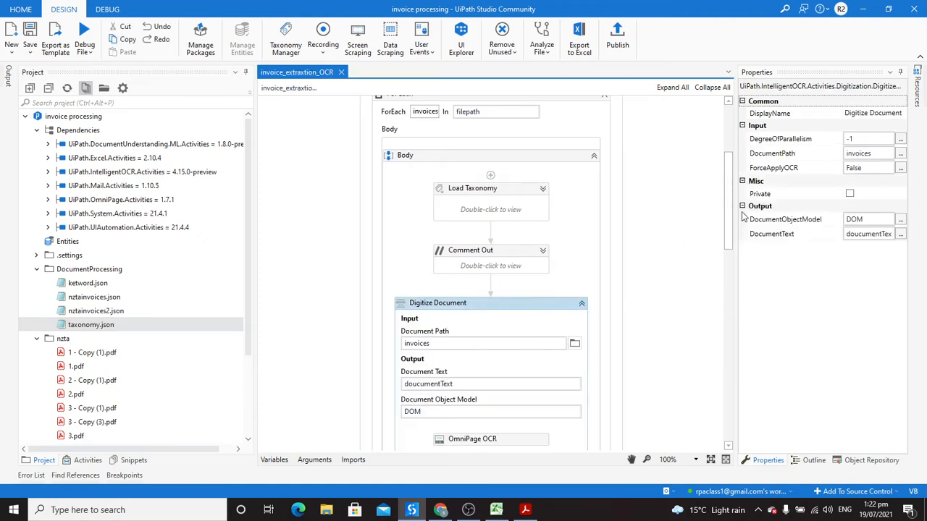
drag(728, 222, 729, 244)
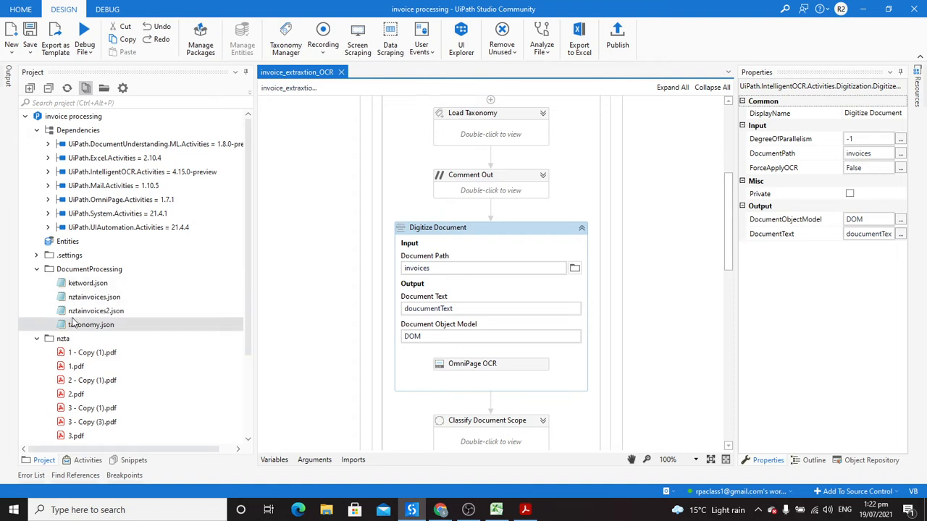
click(37, 338)
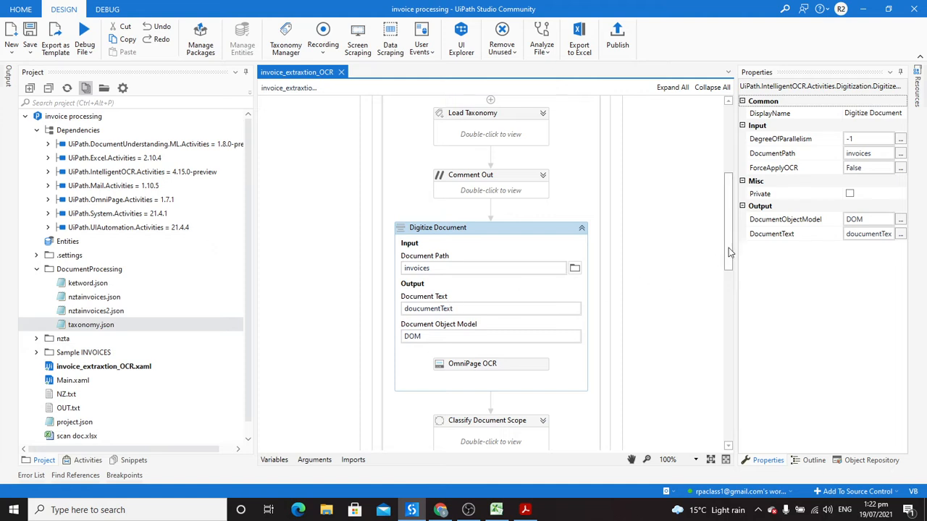
drag(724, 251, 728, 272)
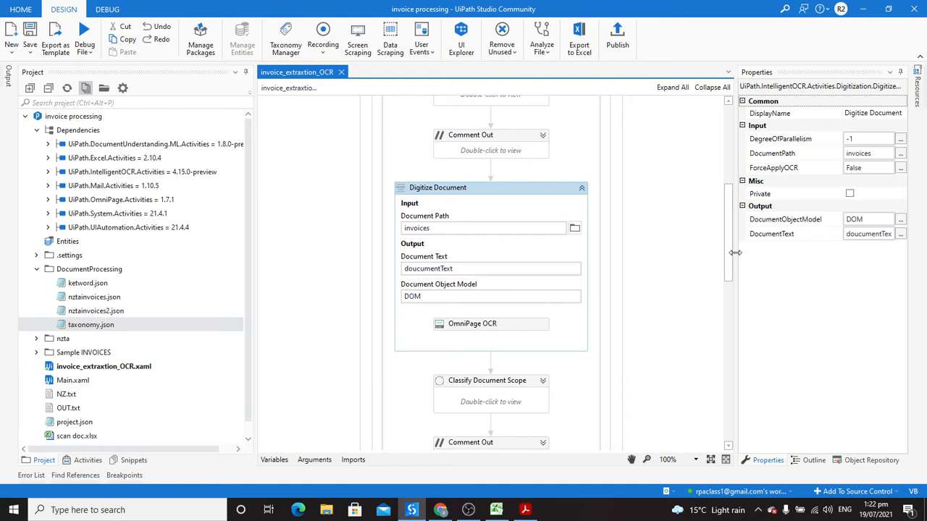
drag(730, 265, 730, 270)
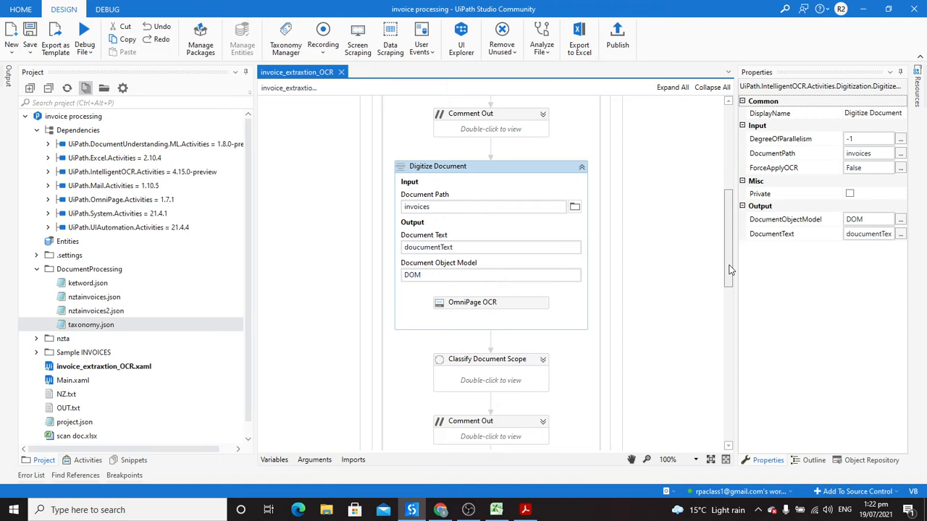
click(582, 167)
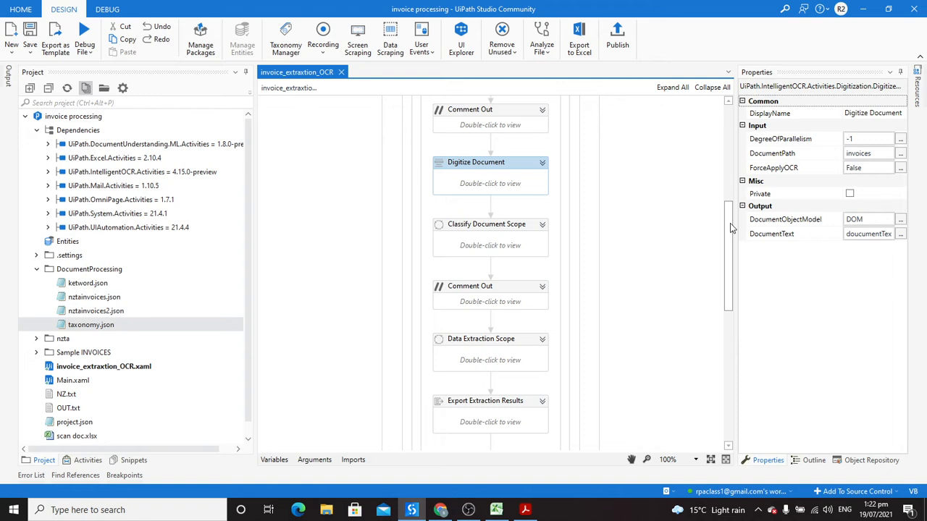
Step: Expand Classify Document Scope and change its Document Path from filepath(0) to invoices
click(543, 225)
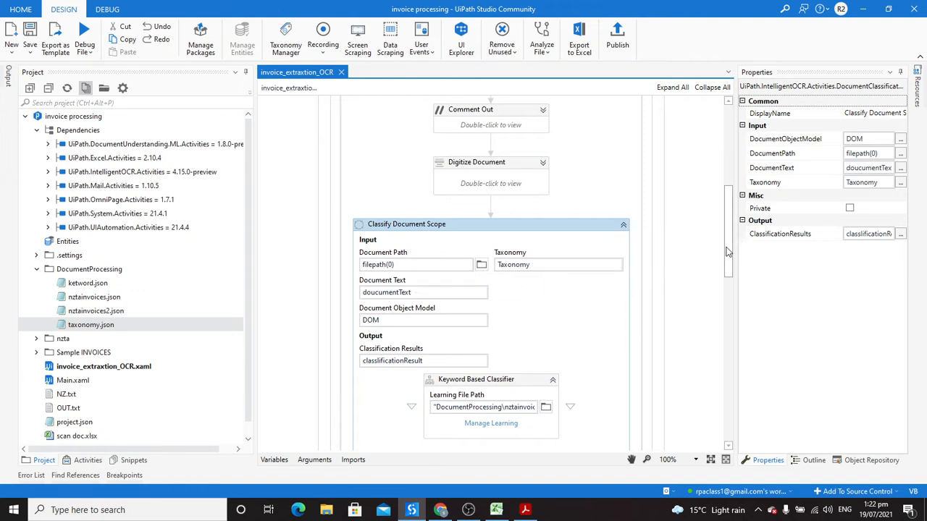
scroll(728, 225, up, 3)
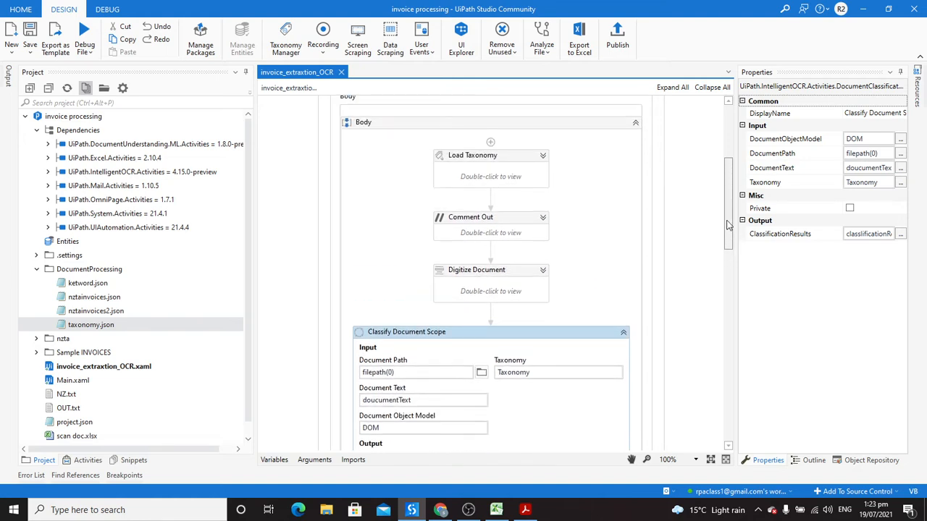
scroll(727, 231, down, 2)
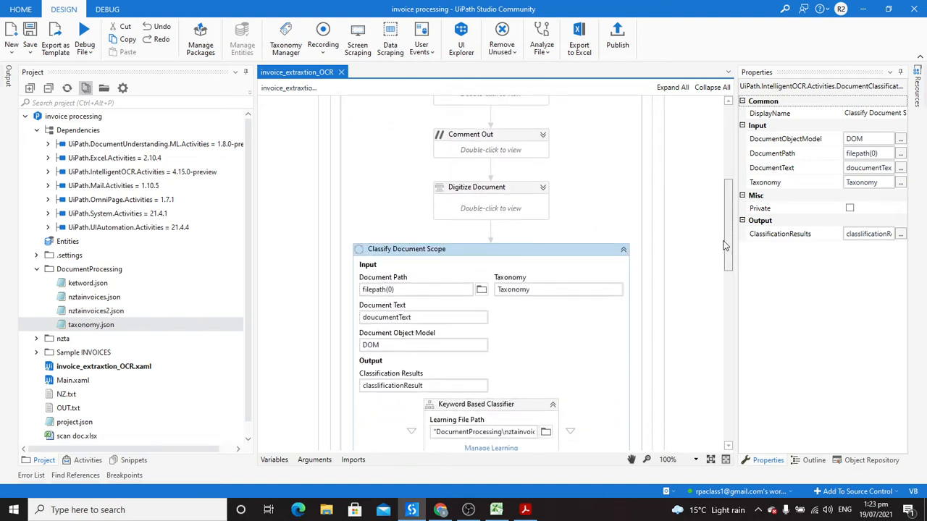
scroll(724, 246, up, 6)
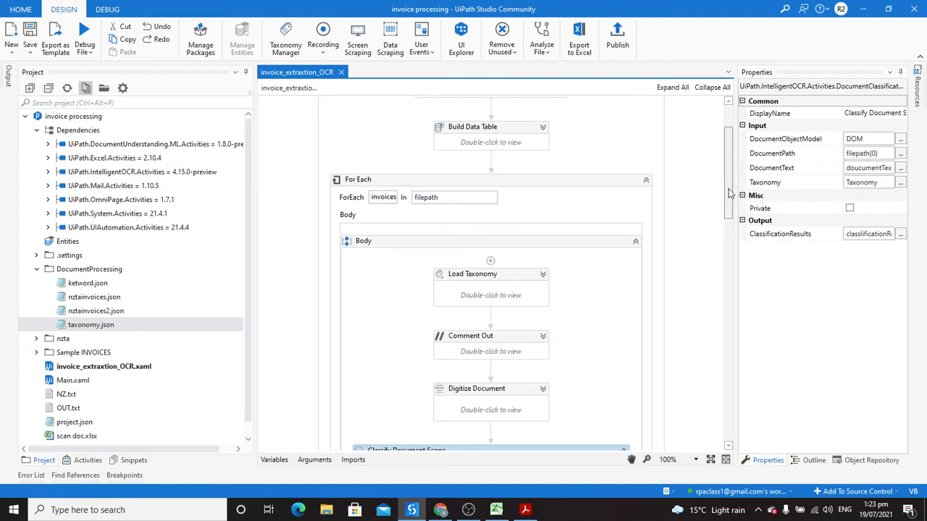
scroll(715, 267, down, 8)
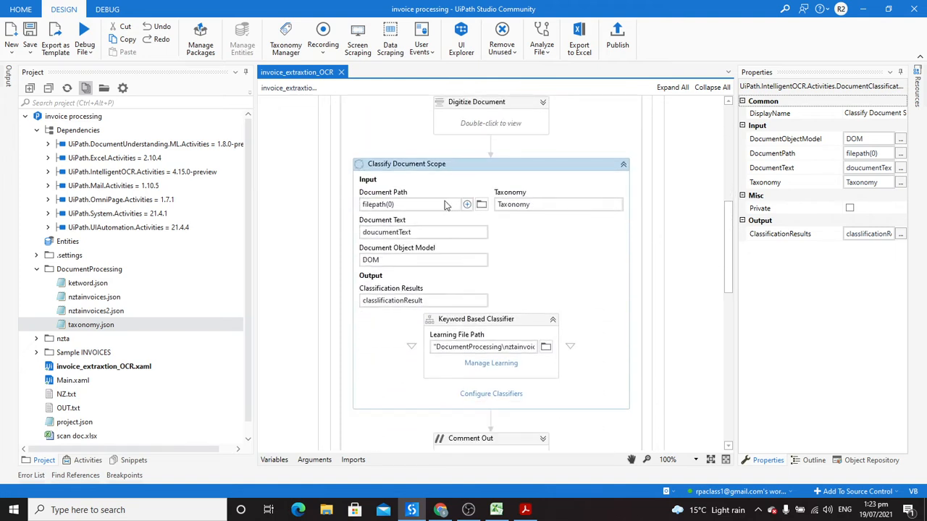
click(413, 205)
key(BackSpace)
key(BackSpace)
key(BackSpace)
key(BackSpace)
key(BackSpace)
key(BackSpace)
text(in)
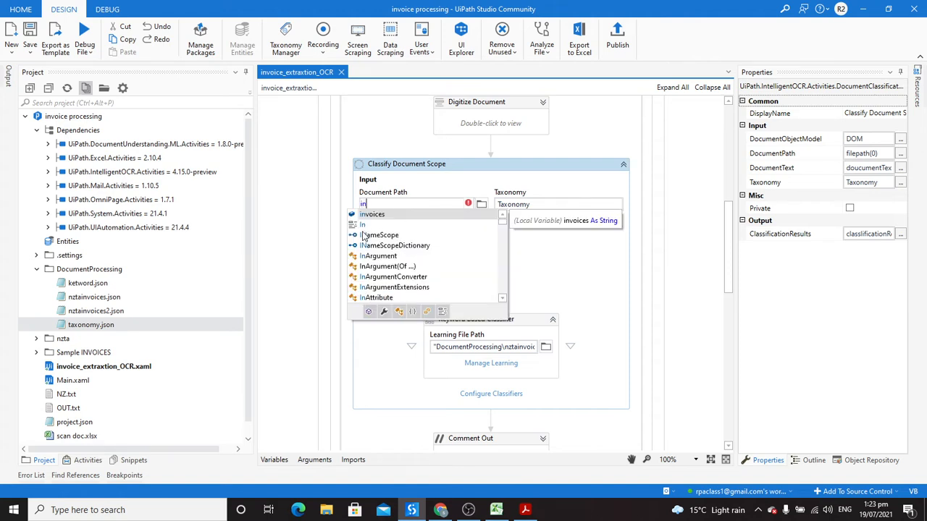
double_click(379, 216)
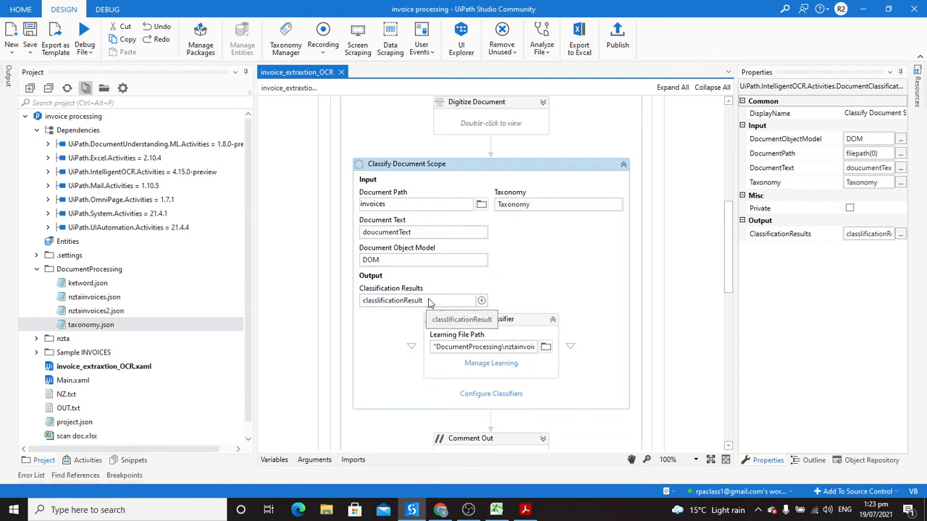
Step: Show the Variables panel and check the Keyword Based Classifier's Learning File Path browse dialog without choosing a file
click(284, 462)
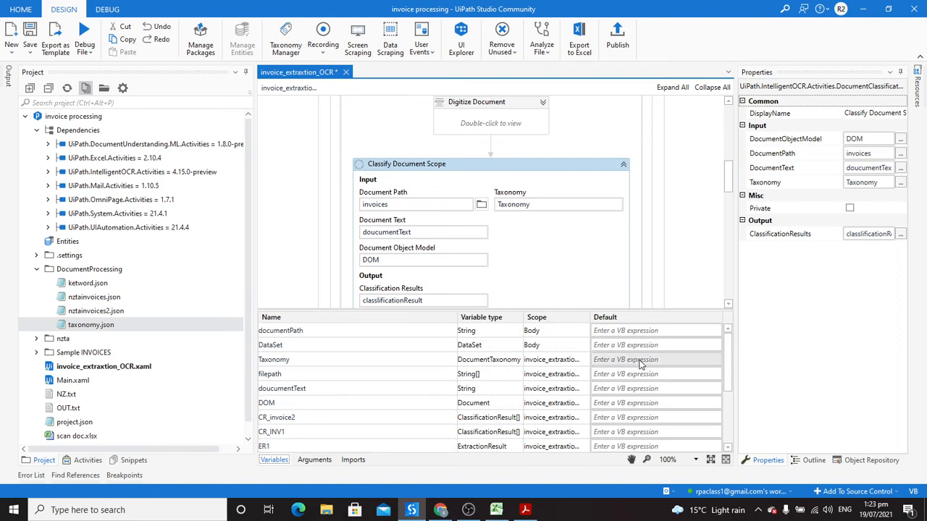
drag(732, 365, 730, 391)
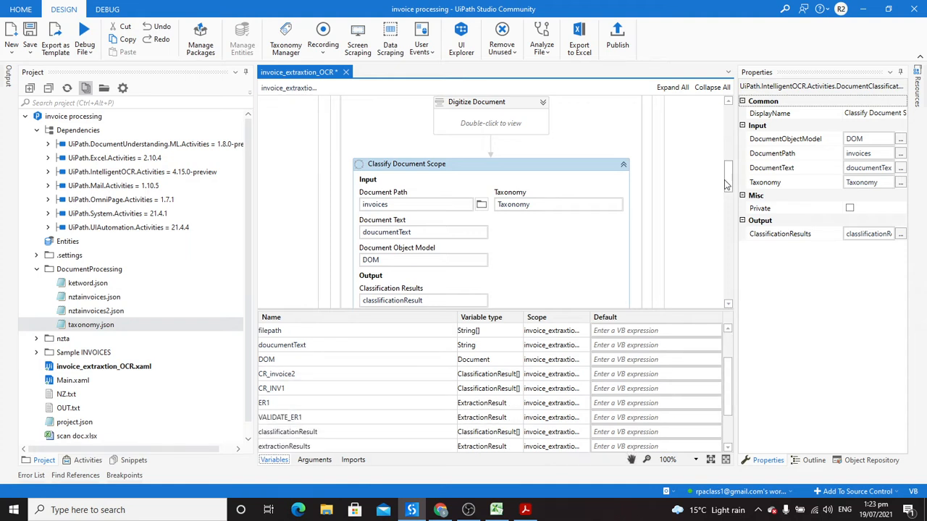
drag(728, 185, 727, 196)
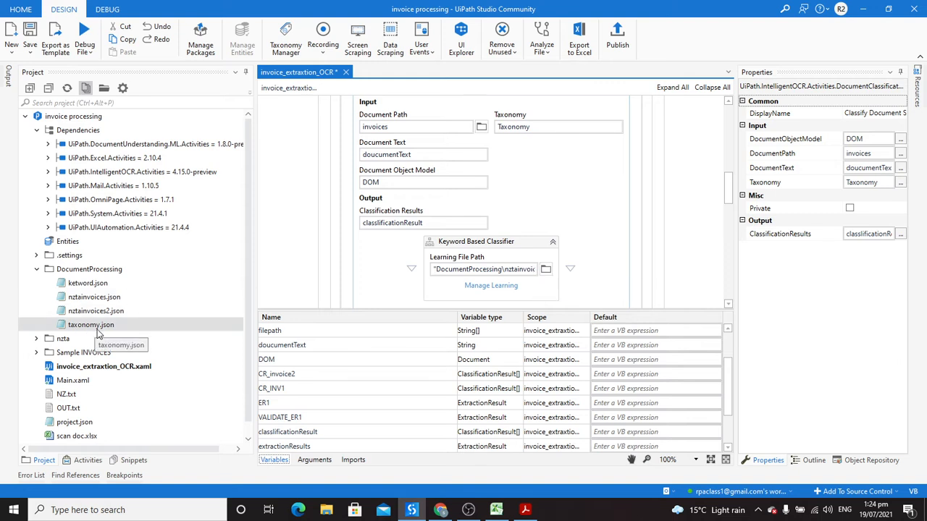
click(544, 272)
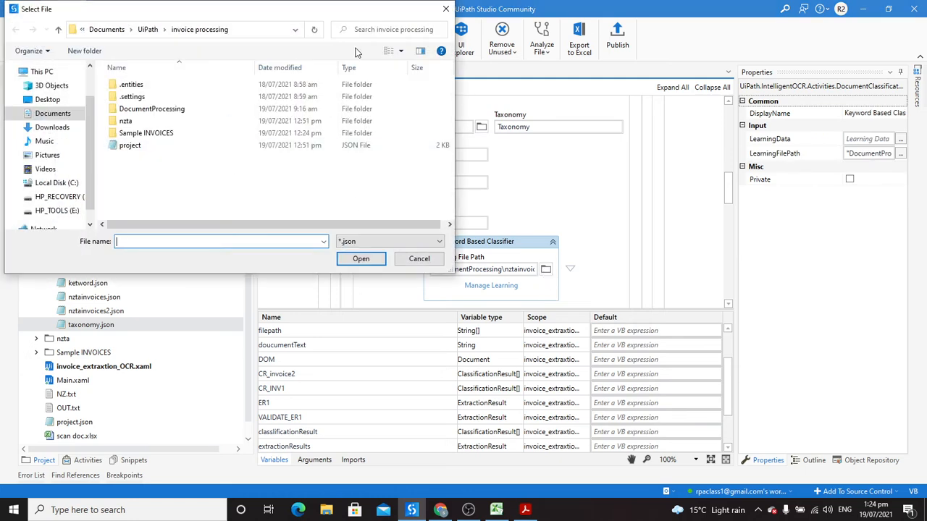
click(445, 9)
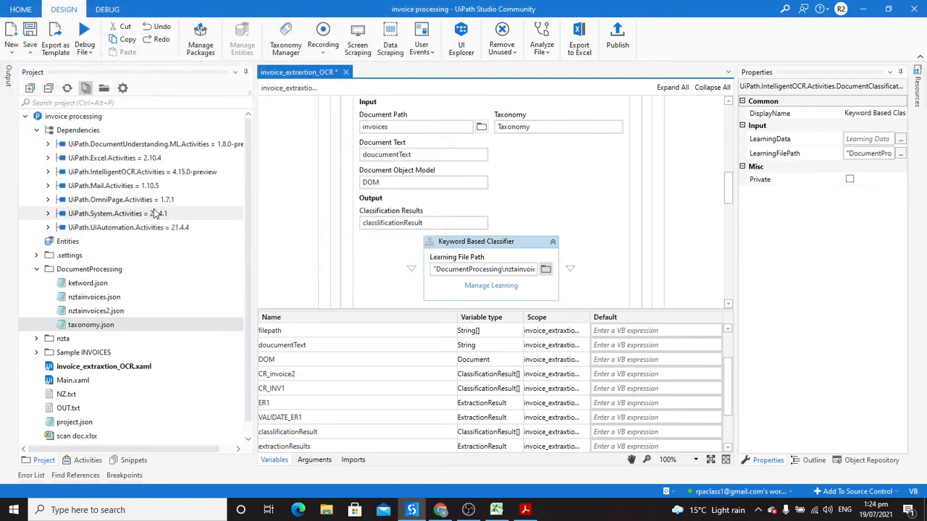
Step: Inspect nztainvoices.json and nztainvoices2.json in Notepad, closing both without changes
double_click(98, 300)
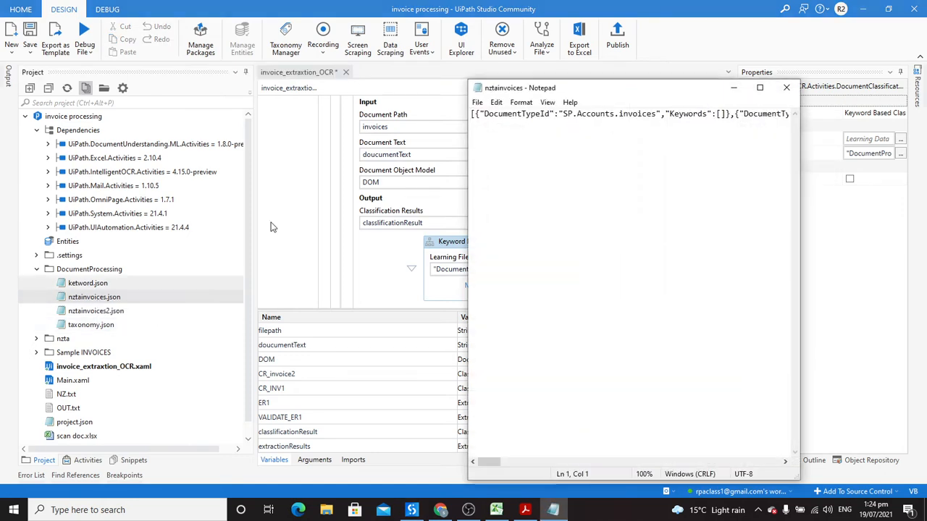
click(787, 90)
double_click(111, 313)
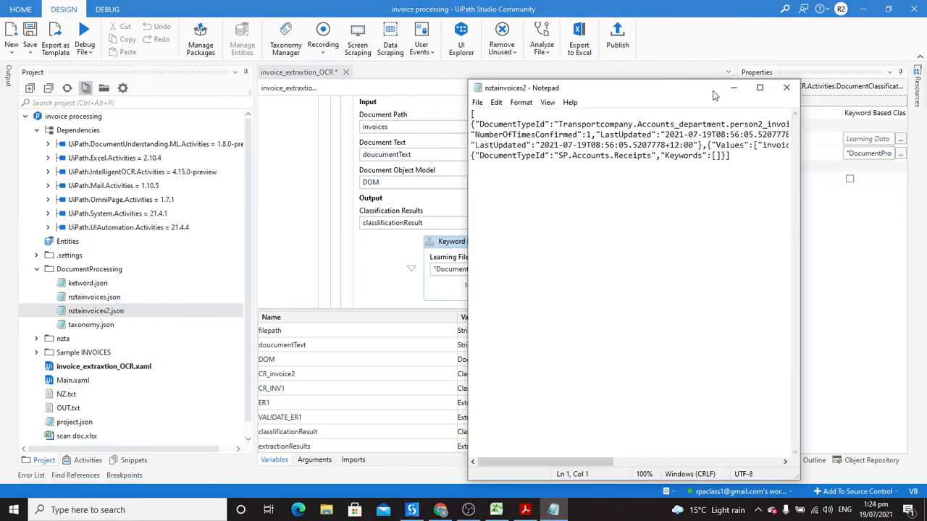
click(759, 87)
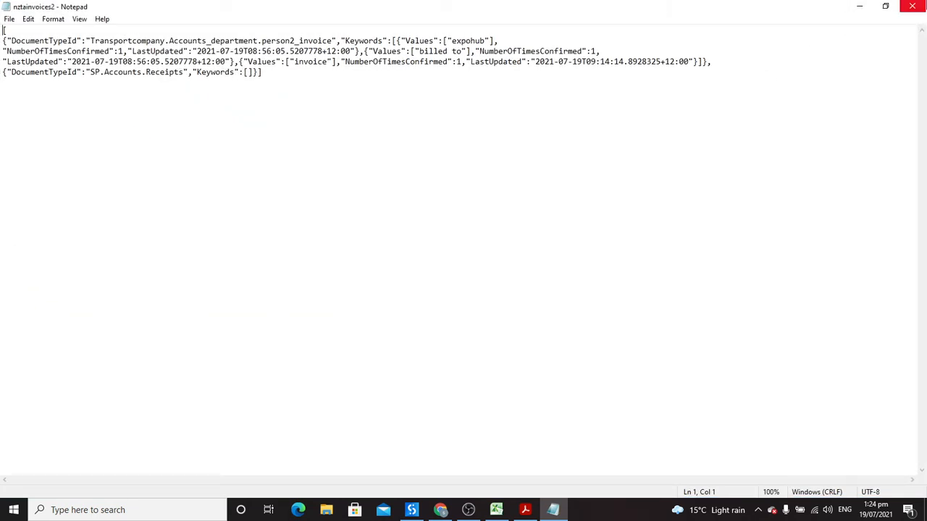
click(923, 5)
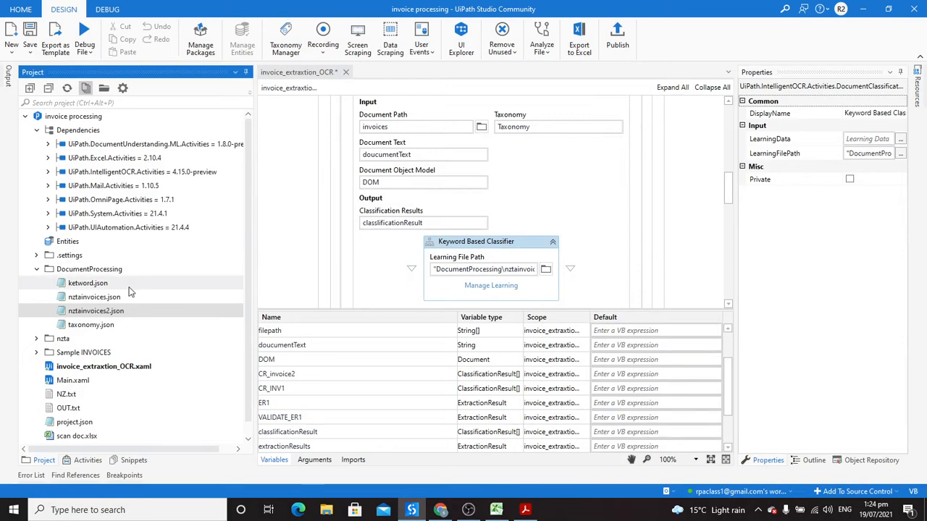
Step: Reopen nztainvoices.json and delete the empty SP.Accounts.invoices entry and its leftover comma
double_click(110, 297)
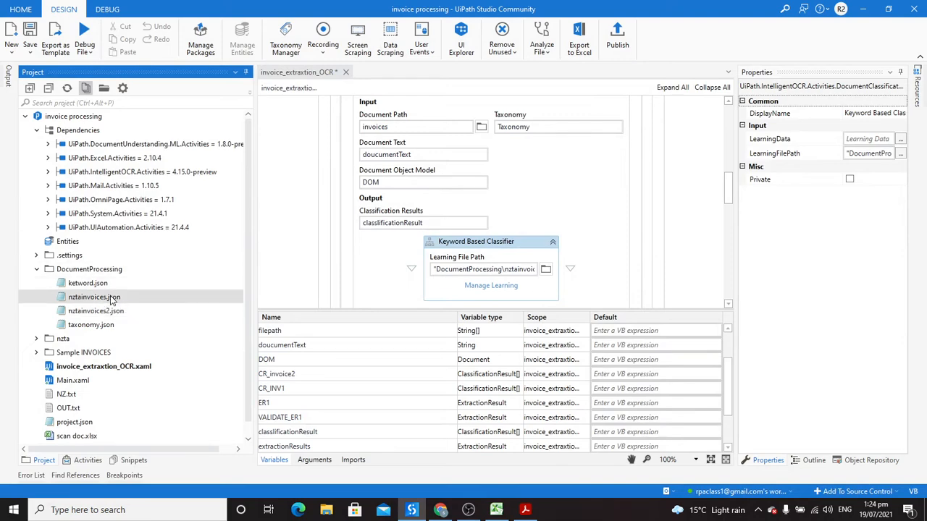
click(760, 88)
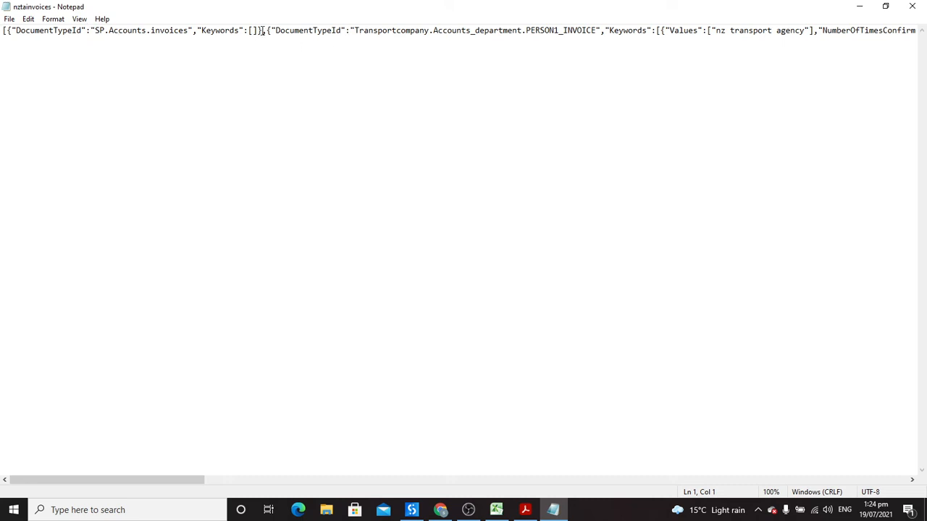
drag(263, 30, 7, 31)
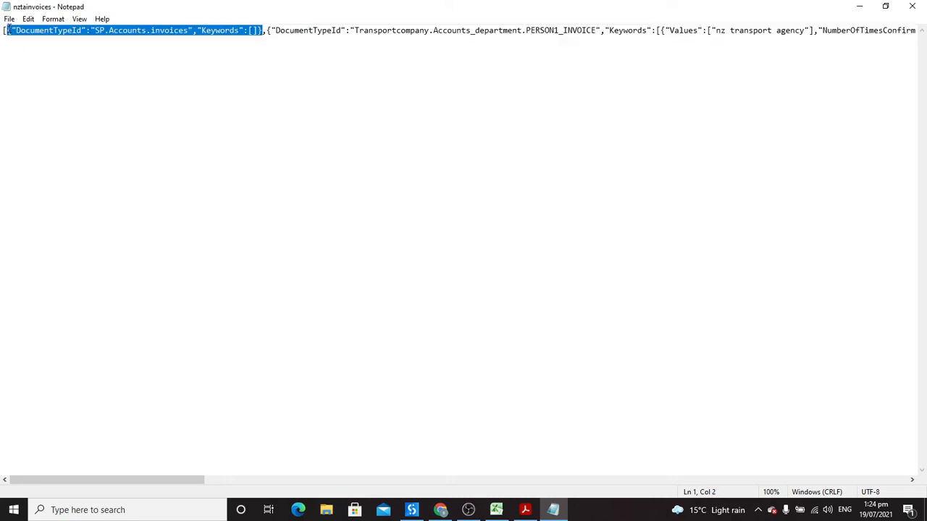
key(Delete)
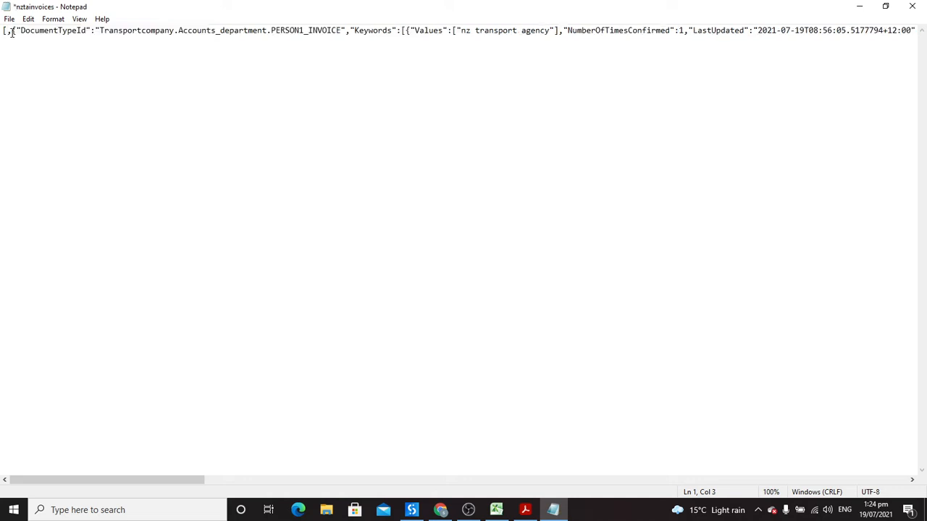
key(BackSpace)
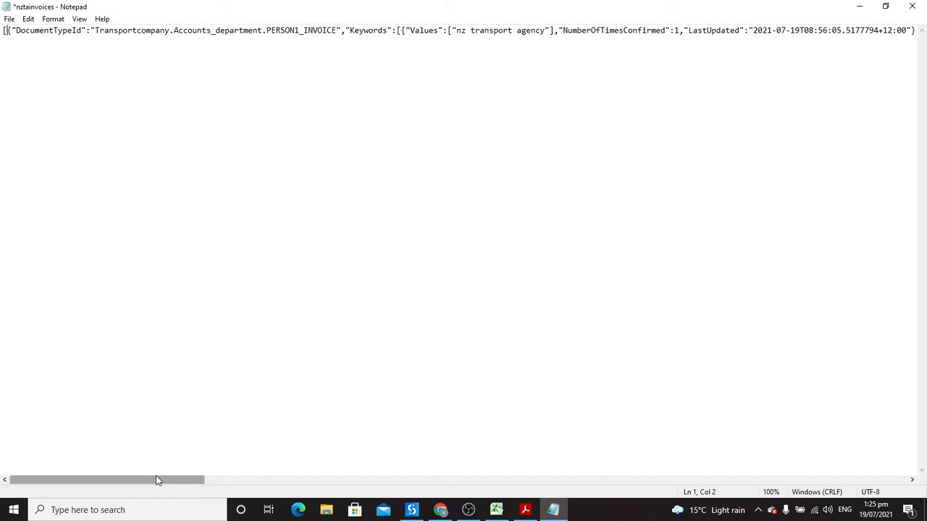
drag(181, 483, 325, 482)
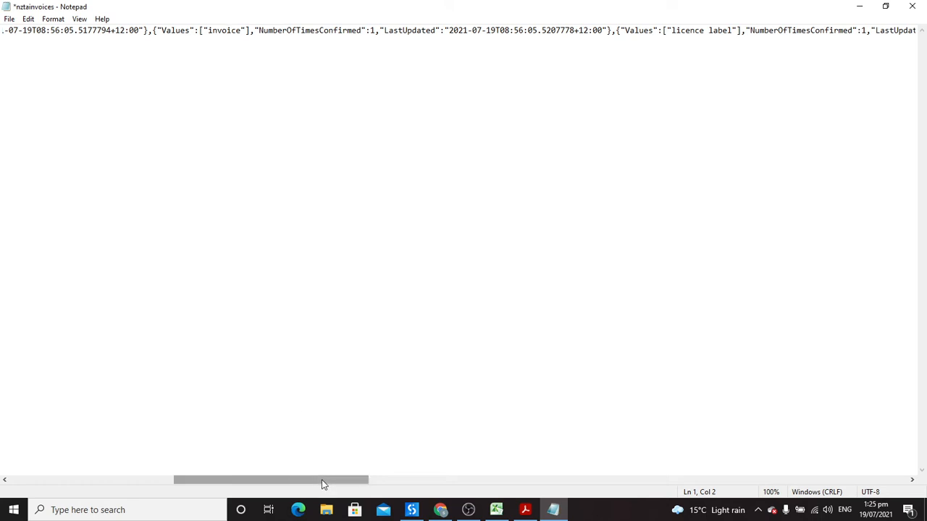
drag(321, 480, 422, 484)
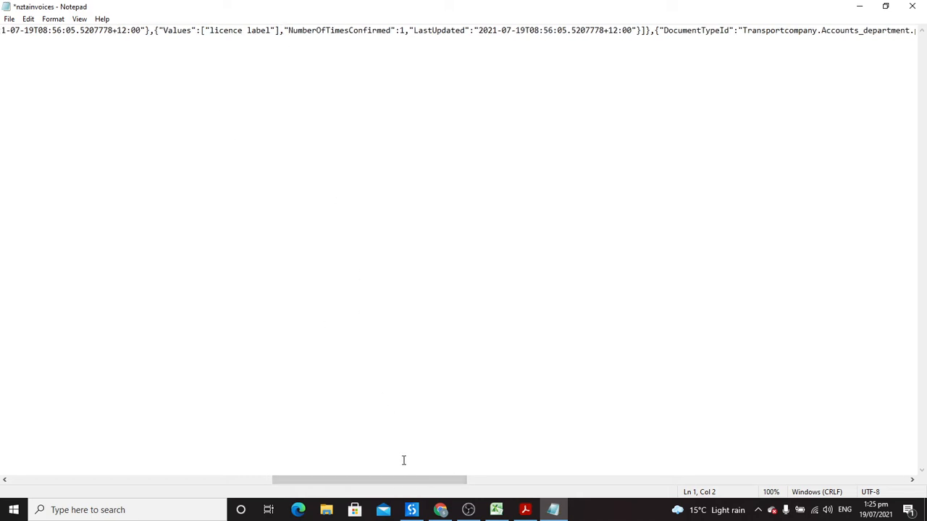
mouse_move(527, 513)
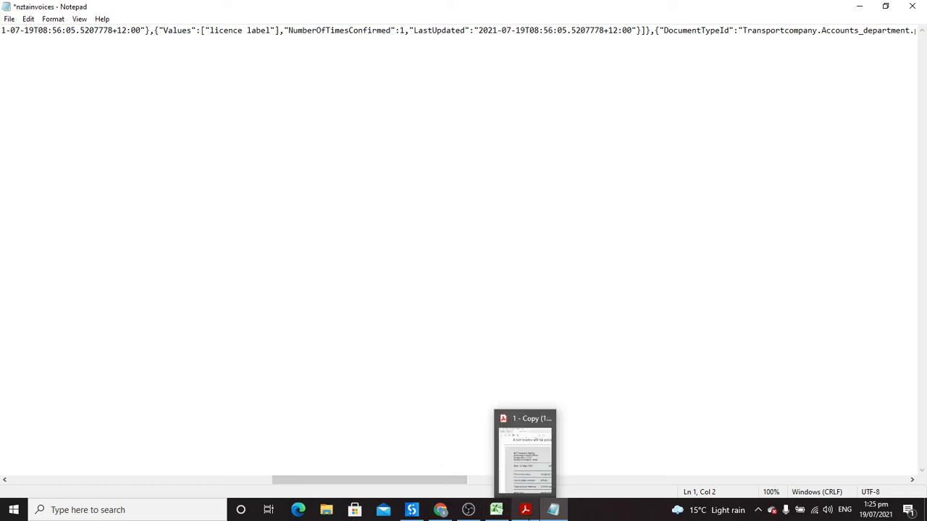
click(526, 510)
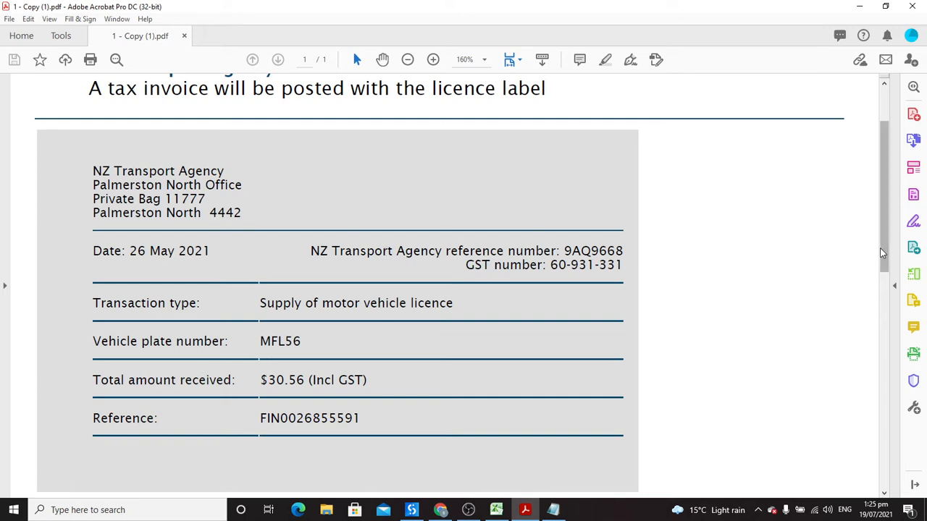
drag(884, 253, 884, 224)
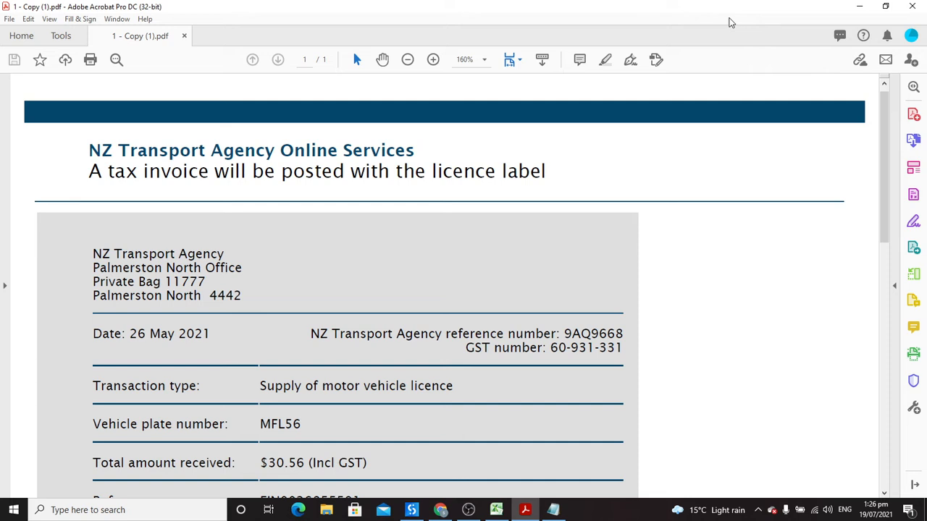
click(860, 6)
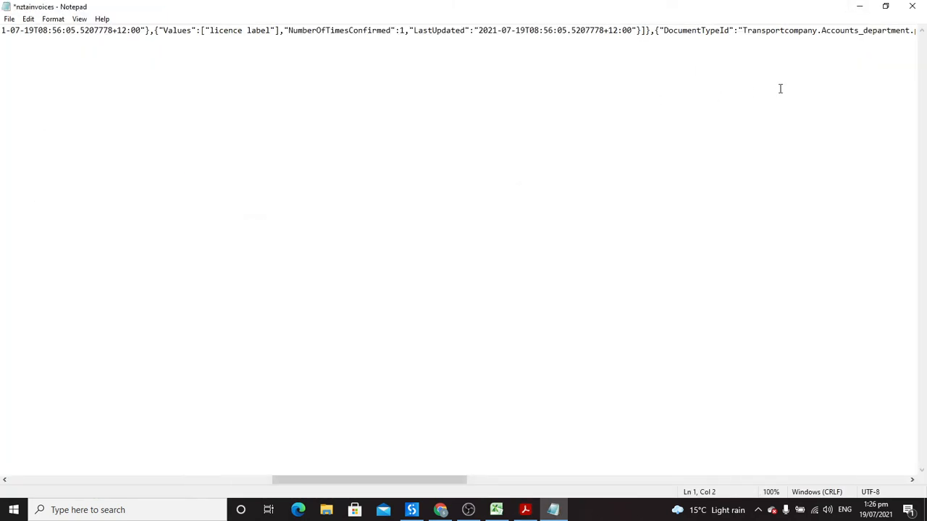
Step: Close Notepad, saving the nztainvoices learning file changes
click(919, 7)
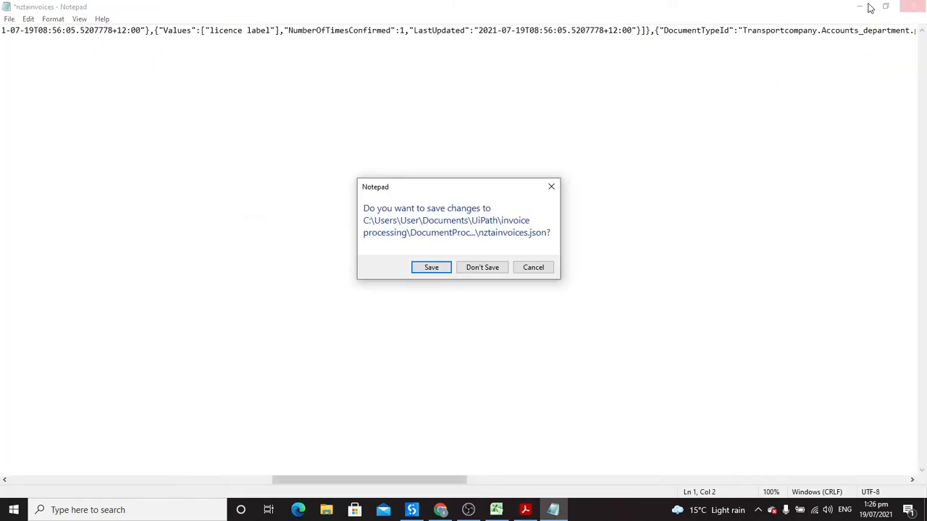
click(440, 269)
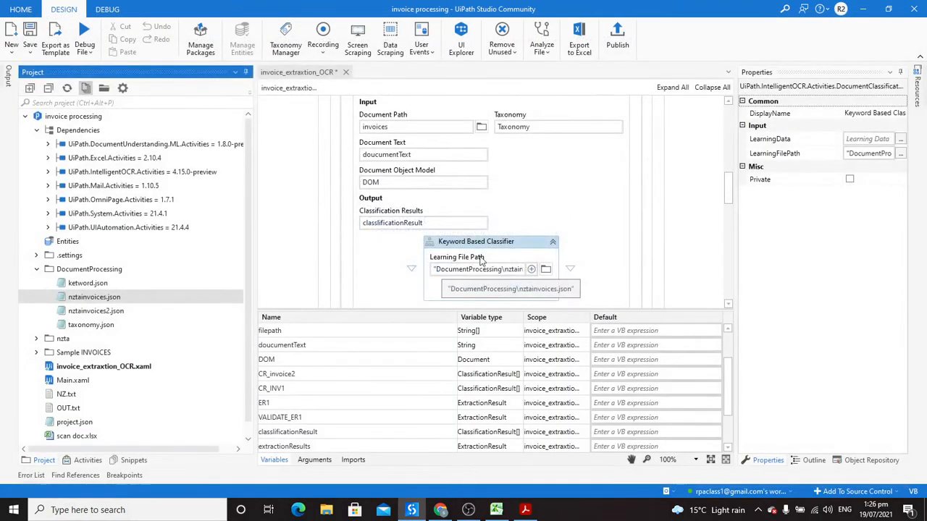
drag(730, 187, 730, 199)
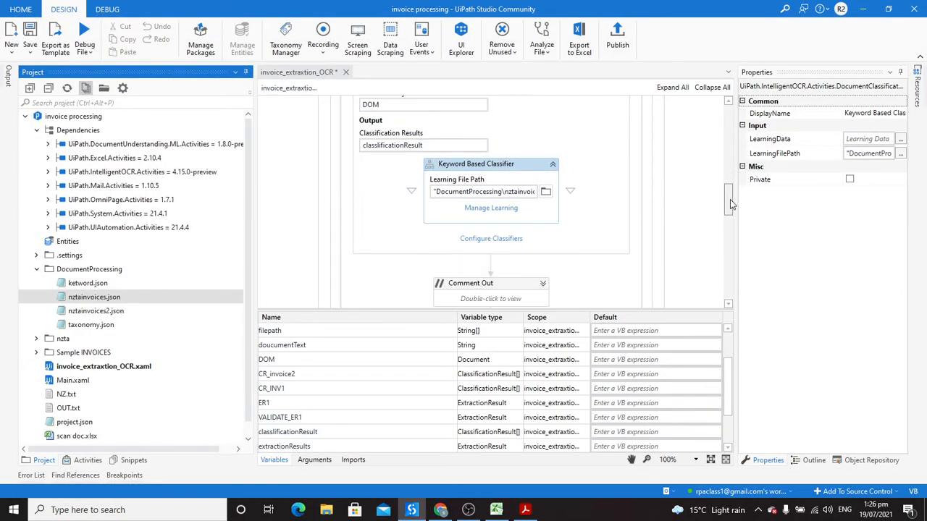
Step: Configure the keyword classifier to apply only to PERSON1_INVOICE and save the settings
click(490, 240)
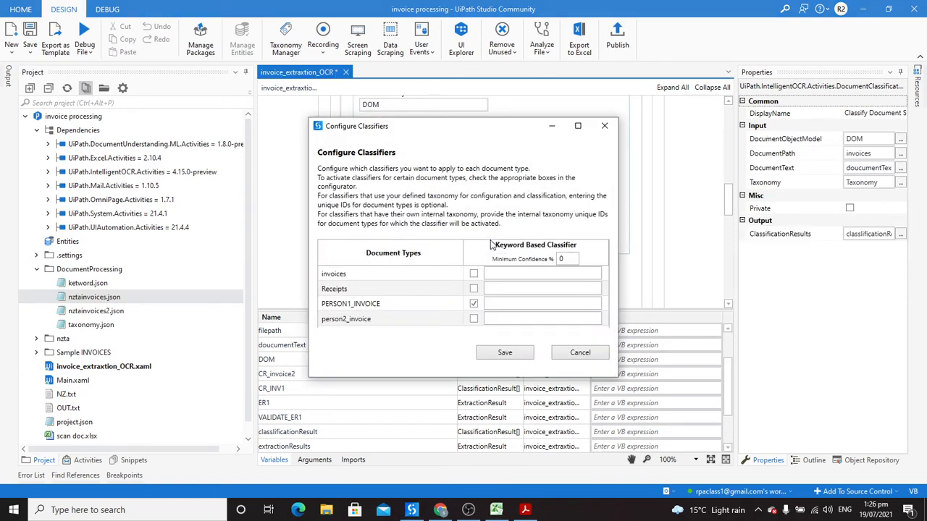
click(577, 126)
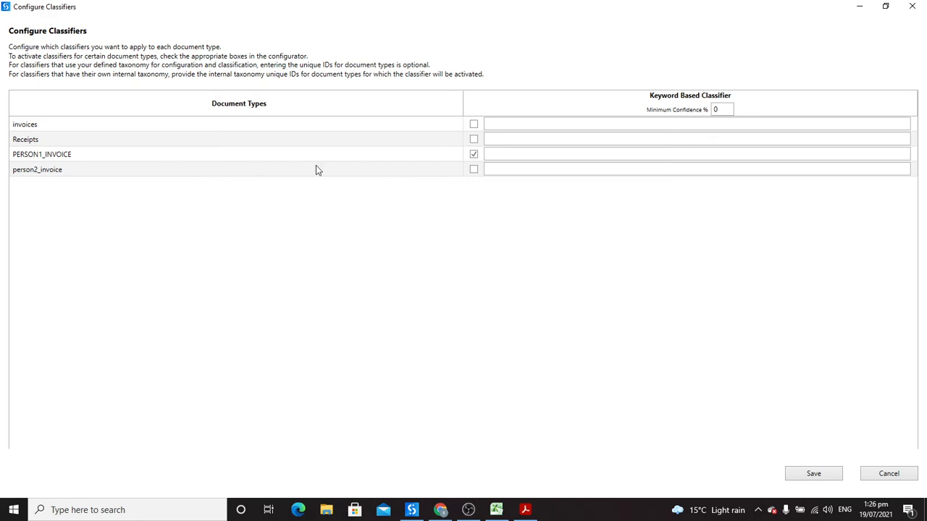
click(820, 472)
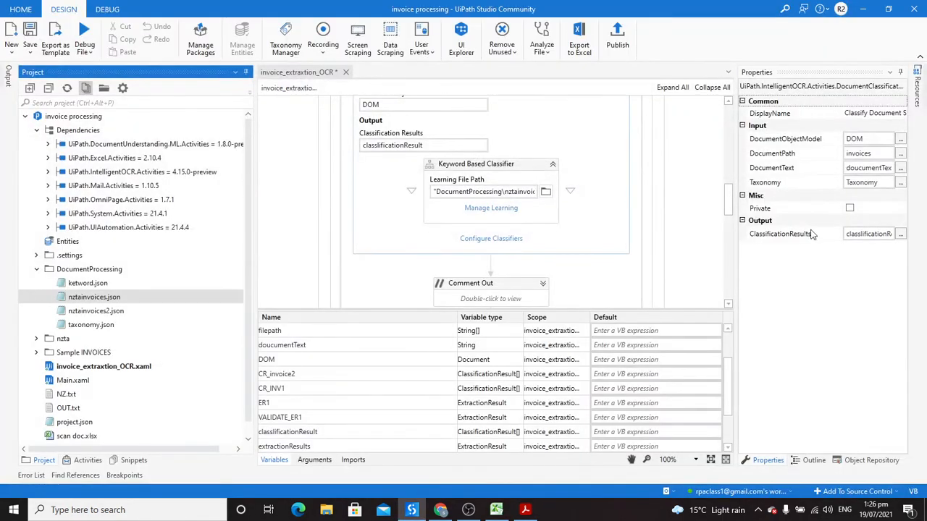
Step: Expand Data Extraction Scope and replace its filepath(0) Document Path with invoices
drag(735, 196, 730, 225)
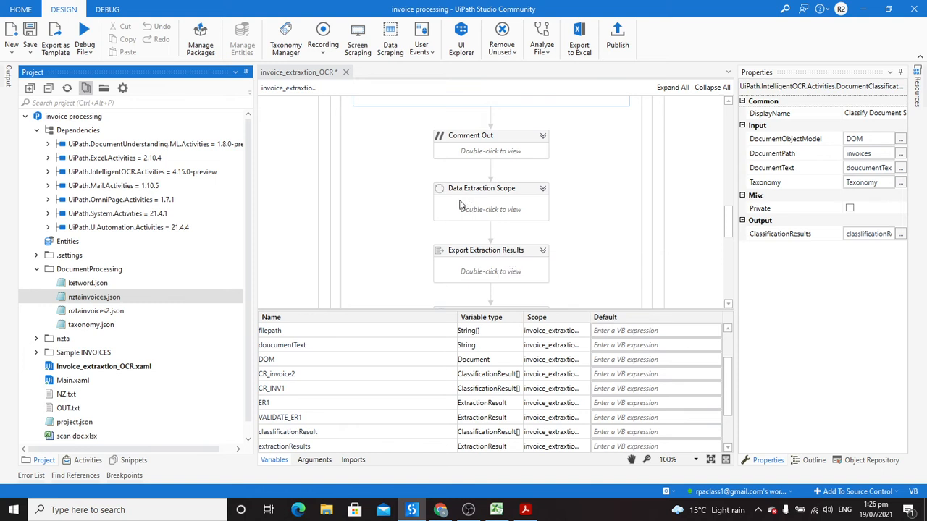
click(544, 190)
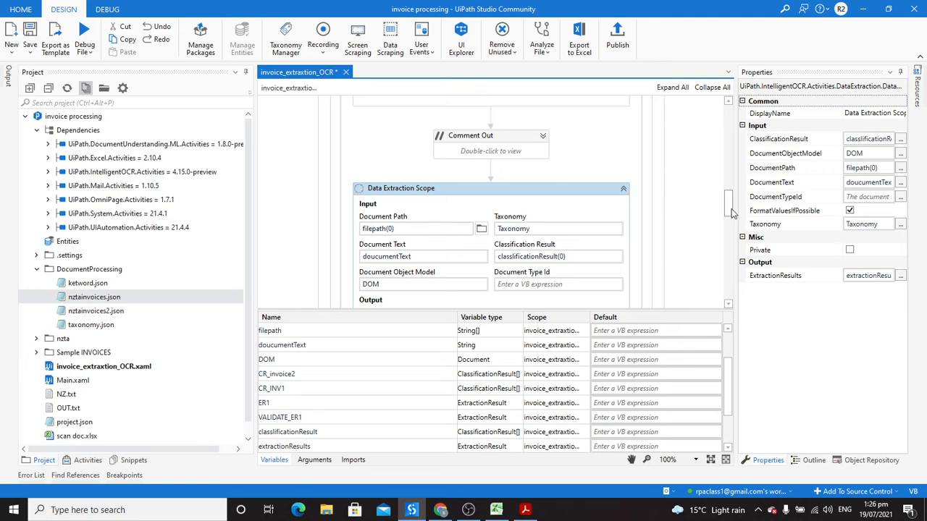
scroll(728, 213, down, 1)
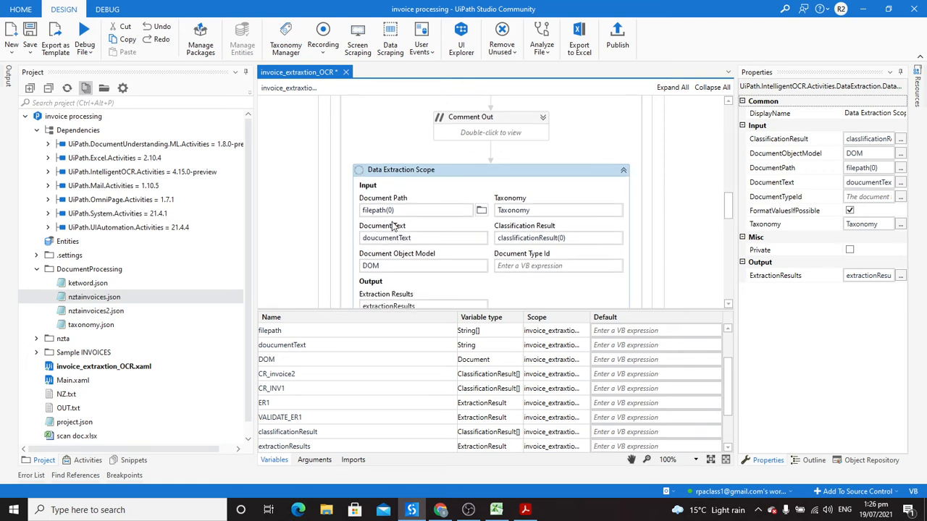
click(418, 210)
key(BackSpace)
key(BackSpace)
key(BackSpace)
key(BackSpace)
key(BackSpace)
key(BackSpace)
key(BackSpace)
key(BackSpace)
key(BackSpace)
key(BackSpace)
text(in)
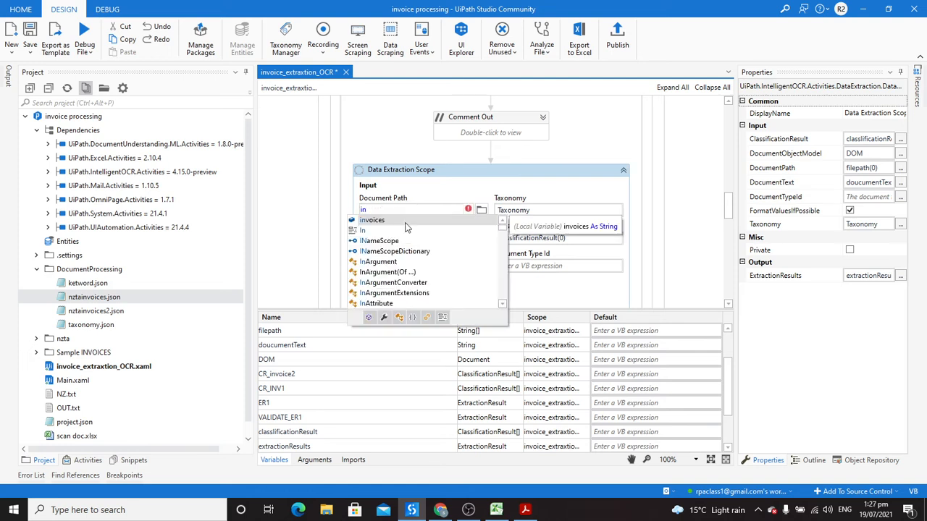
key(Tab)
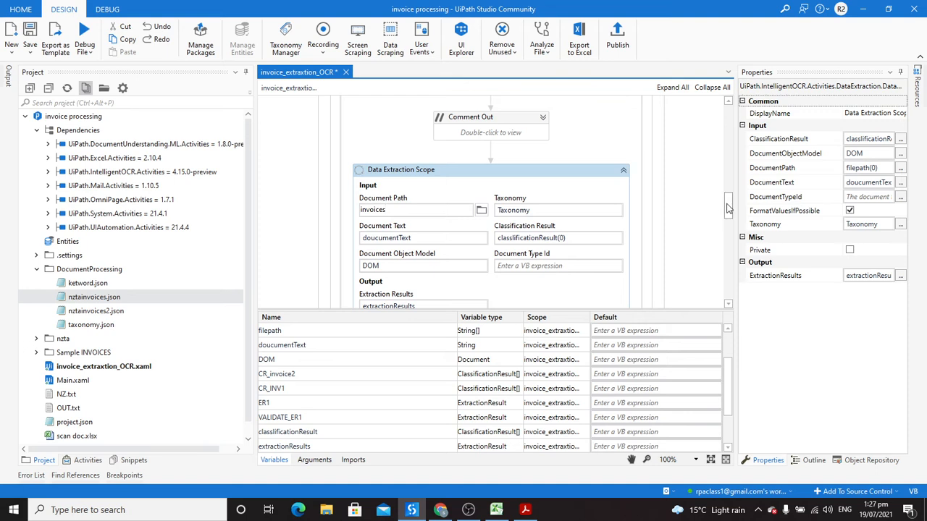
Step: Commit the invoices path and scroll down to the Form Extractor and Export Extraction Results
drag(728, 207, 728, 212)
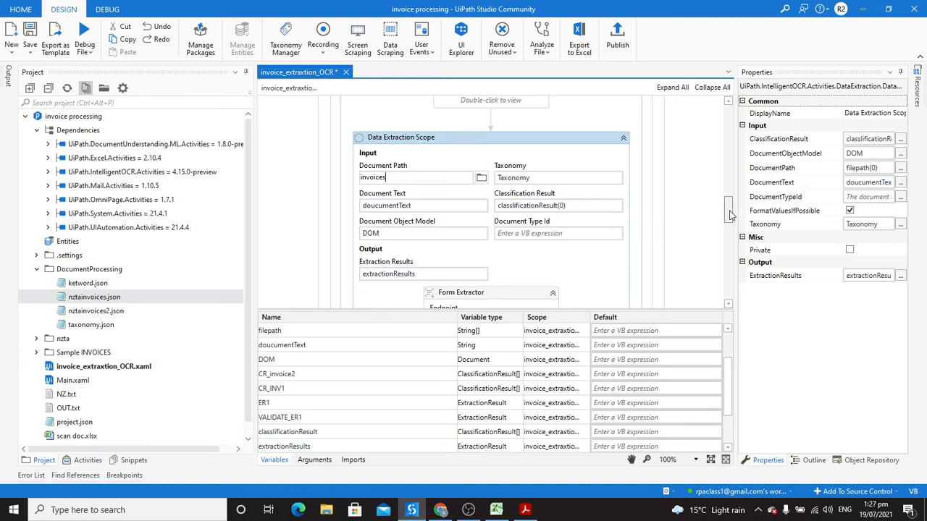
scroll(730, 212, down, 1)
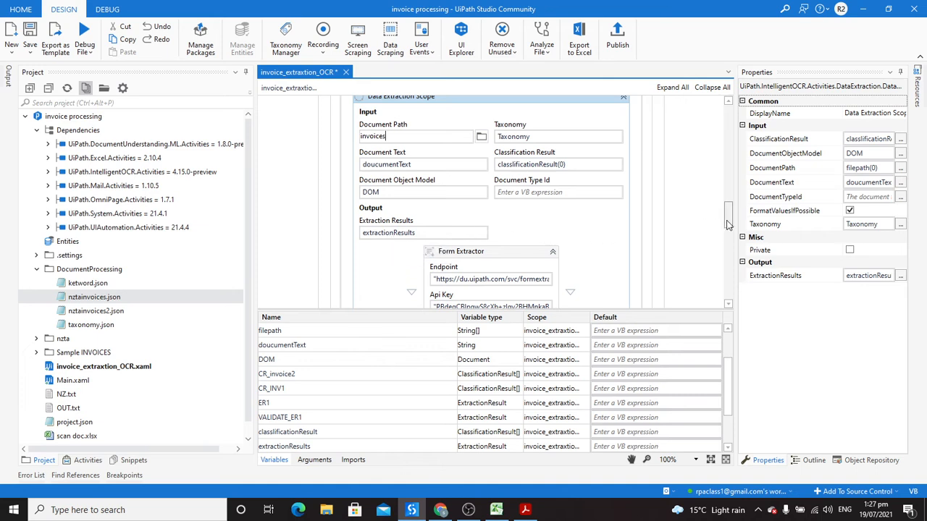
scroll(728, 228, down, 1)
scroll(727, 228, down, 1)
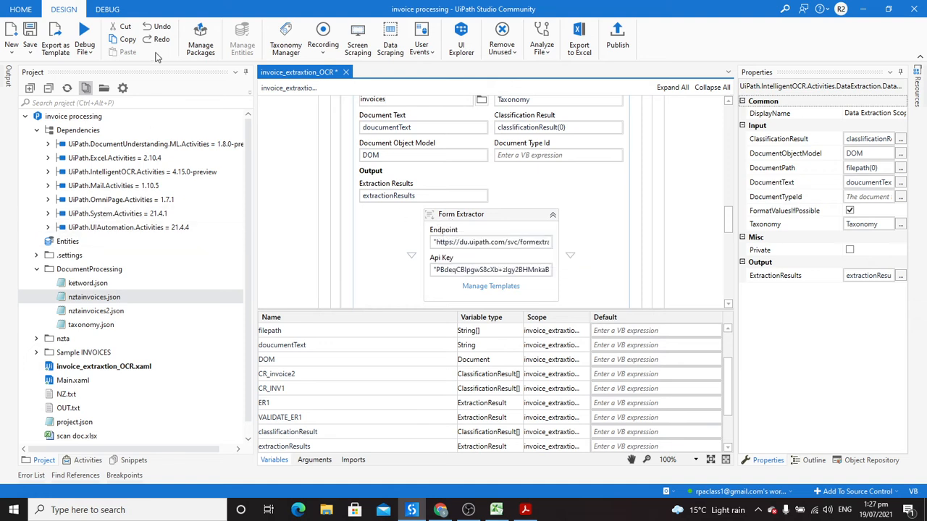
click(152, 103)
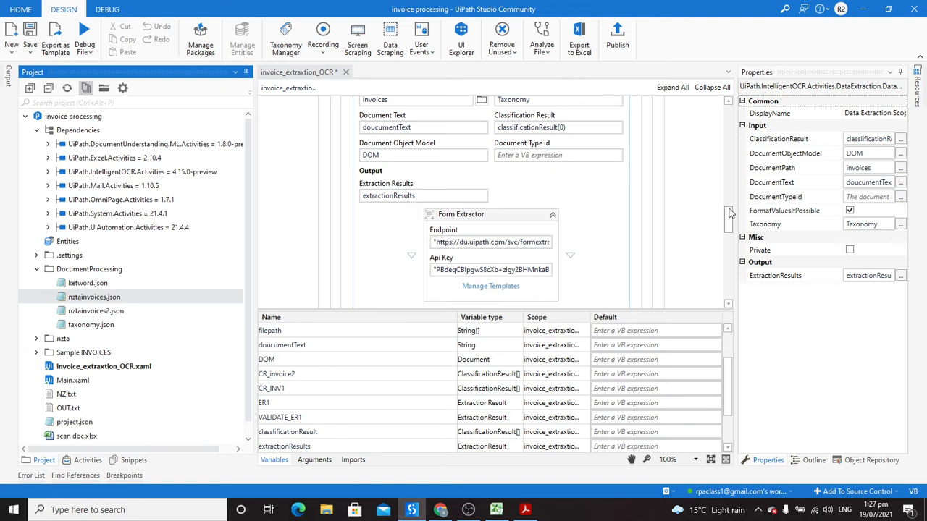
drag(728, 210, 728, 217)
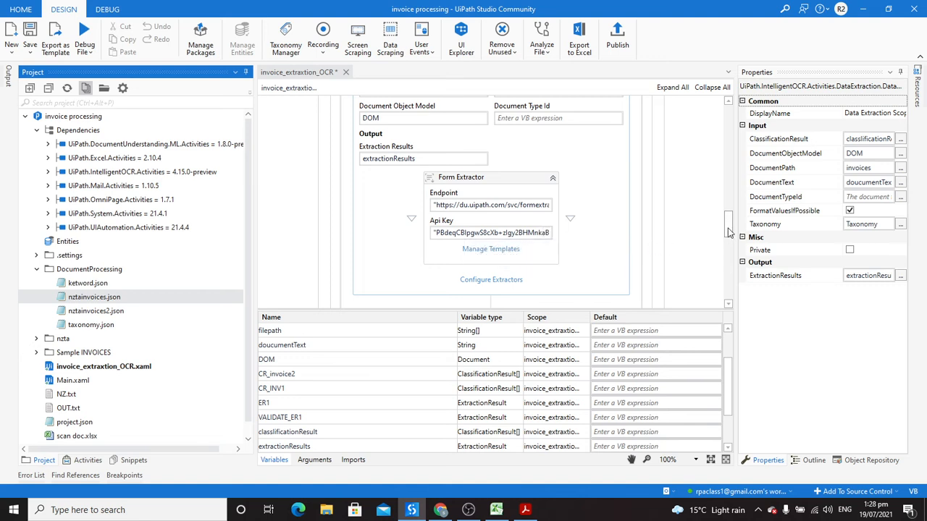
scroll(729, 232, down, 2)
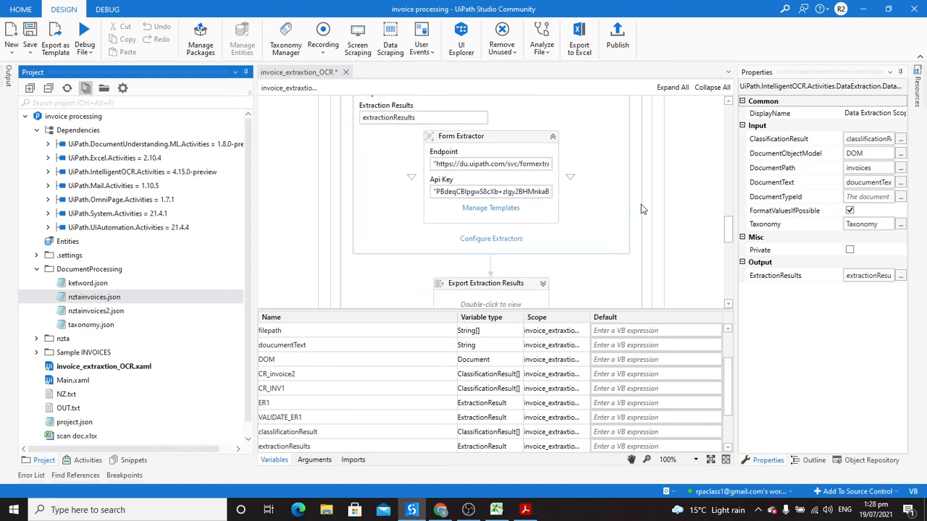
Step: Inspect the Form Extractor's document-type templates and close them without changes
click(492, 214)
click(492, 209)
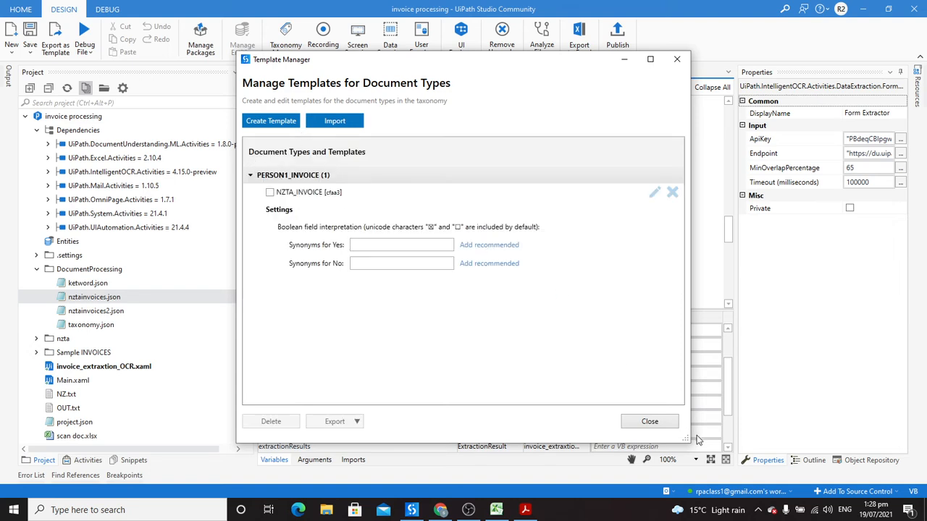
click(649, 423)
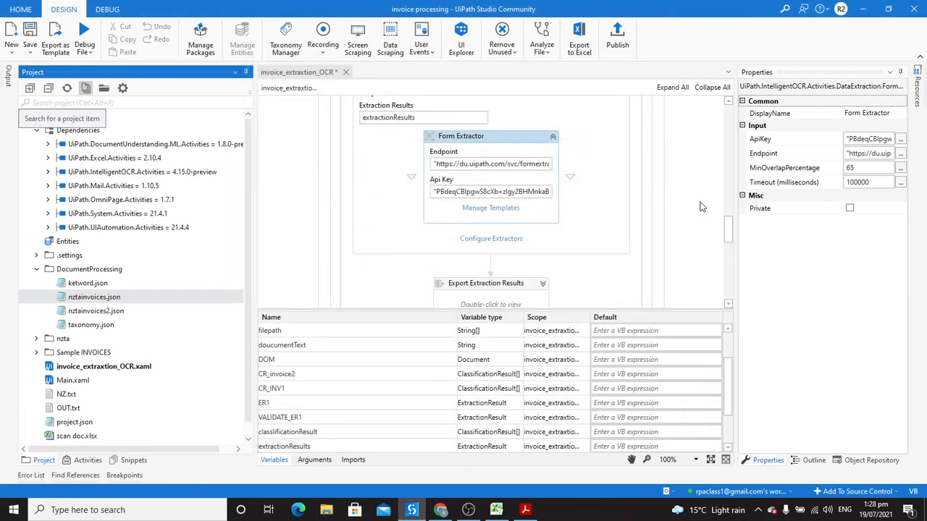
scroll(729, 230, down, 1)
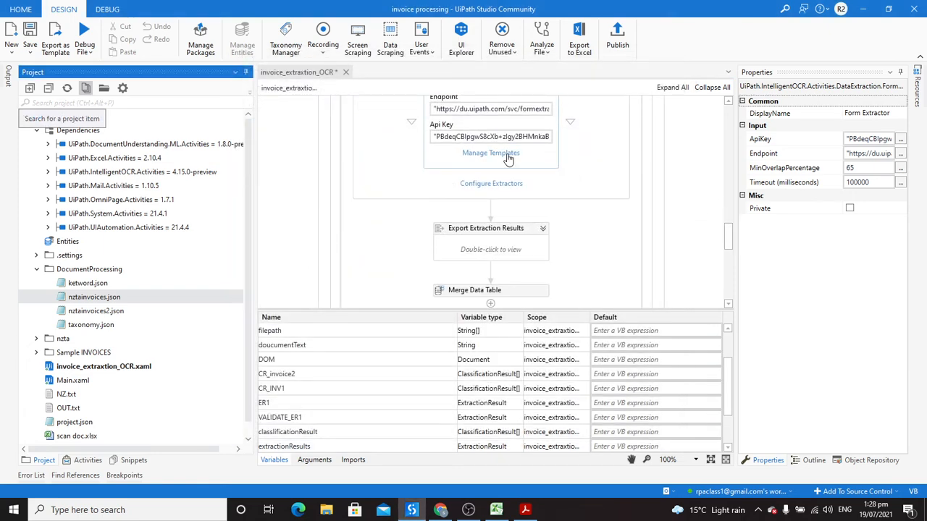
Step: Enable PERSON1_INVOICE with Reference_no, Date, AG_refNo and Amount after checking the invoice PDF, then save
click(490, 185)
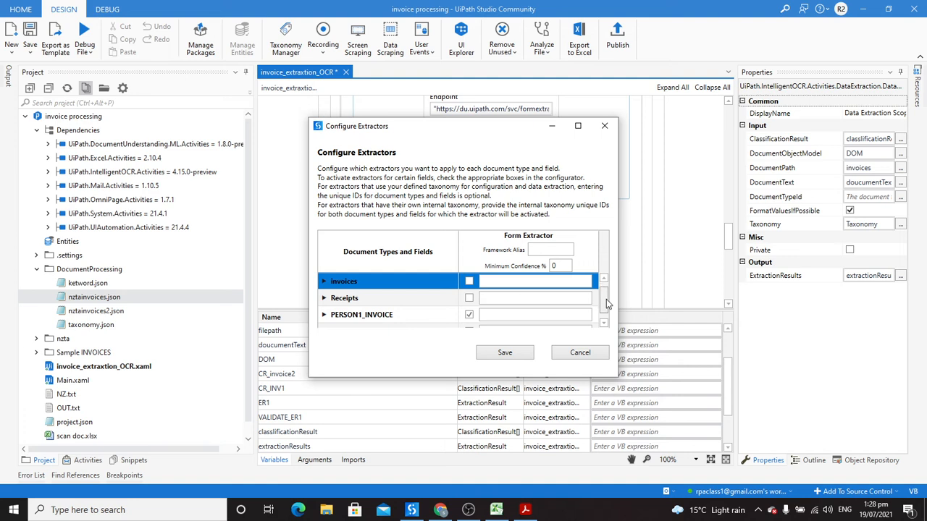
drag(606, 299, 605, 307)
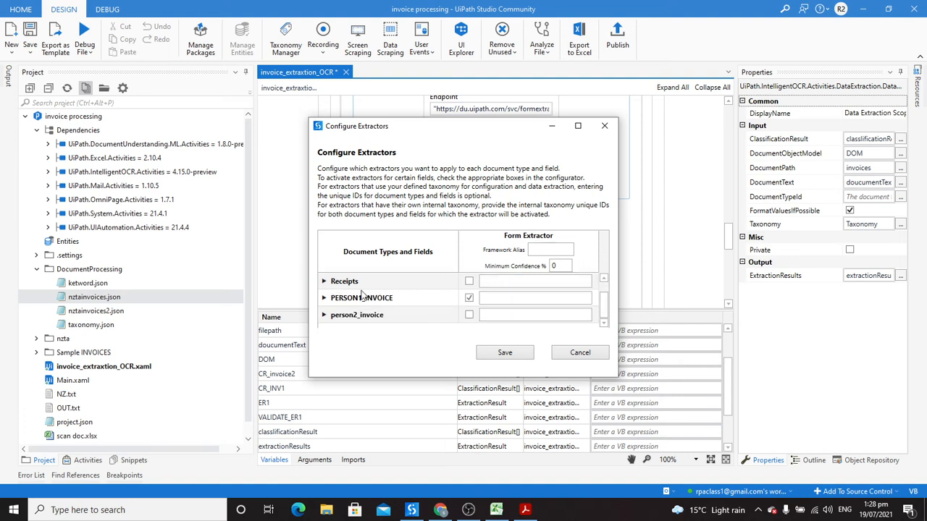
click(324, 299)
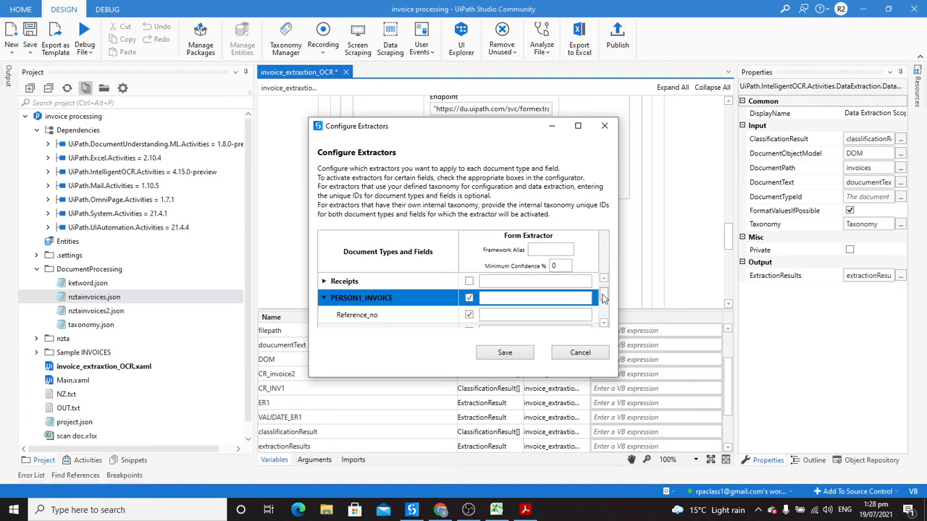
click(577, 126)
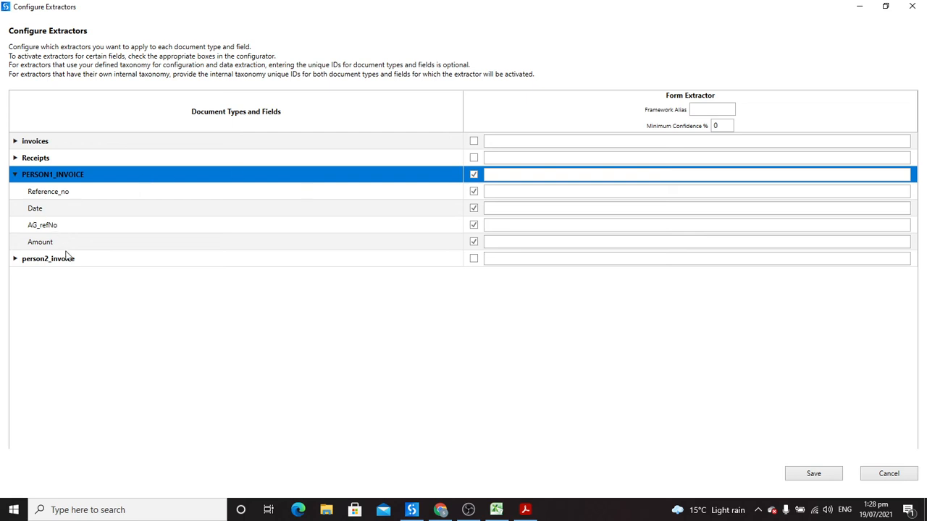
click(527, 510)
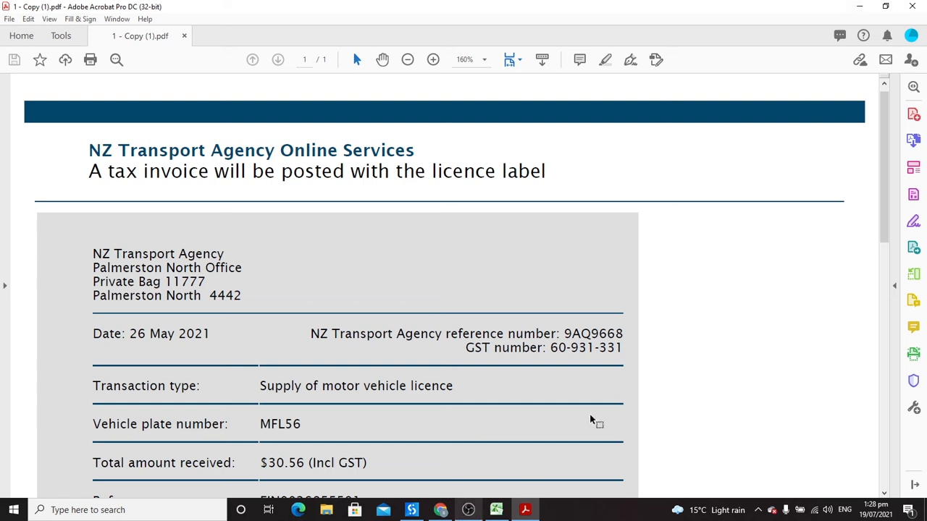
click(910, 5)
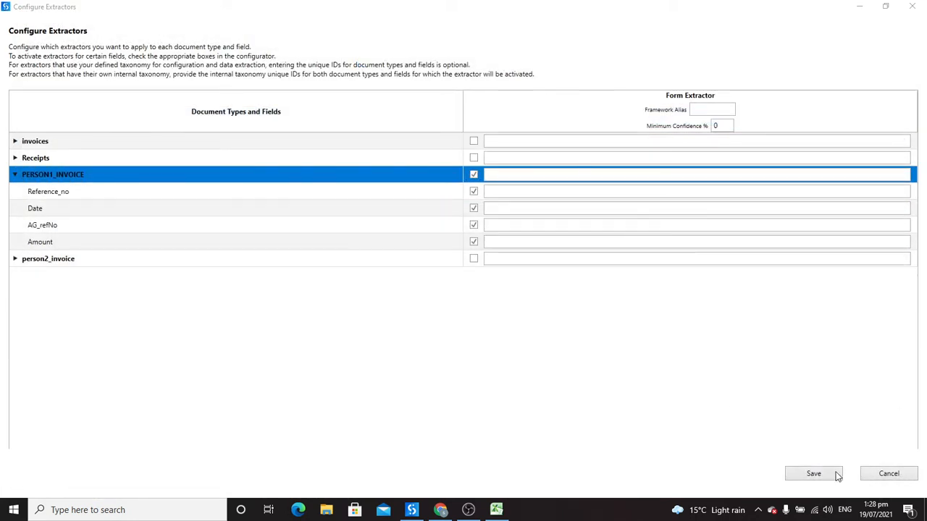
click(814, 473)
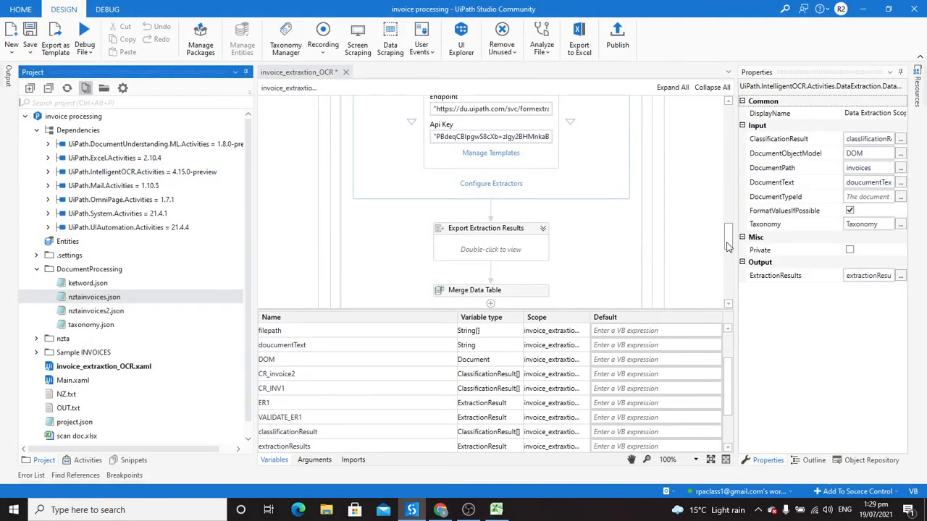
Step: Confirm Export Extraction Results outputs DataSet and Write Range sends DataTable to scan doc.xlsx NZTA sheet at A1
mouse_move(727, 246)
mouse_down()
mouse_move(728, 158)
mouse_move(729, 304)
mouse_move(730, 241)
mouse_up()
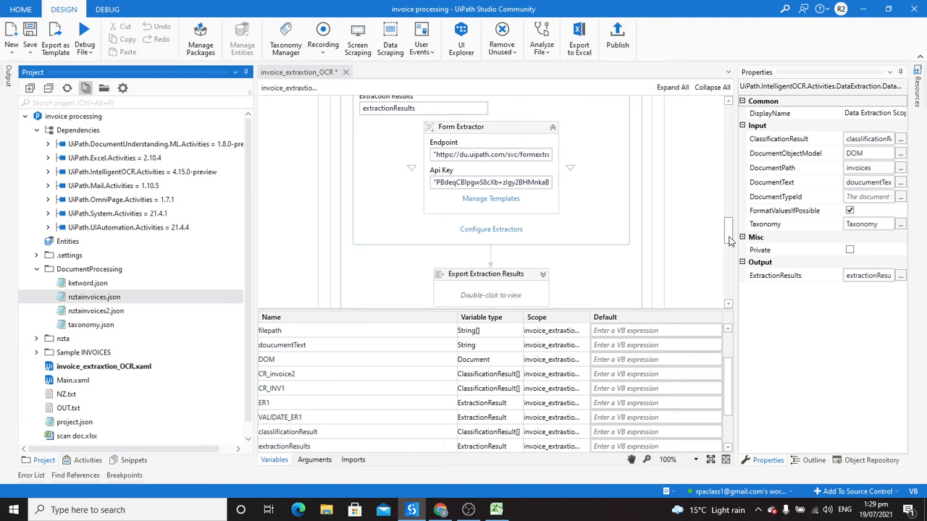
drag(730, 242, 730, 247)
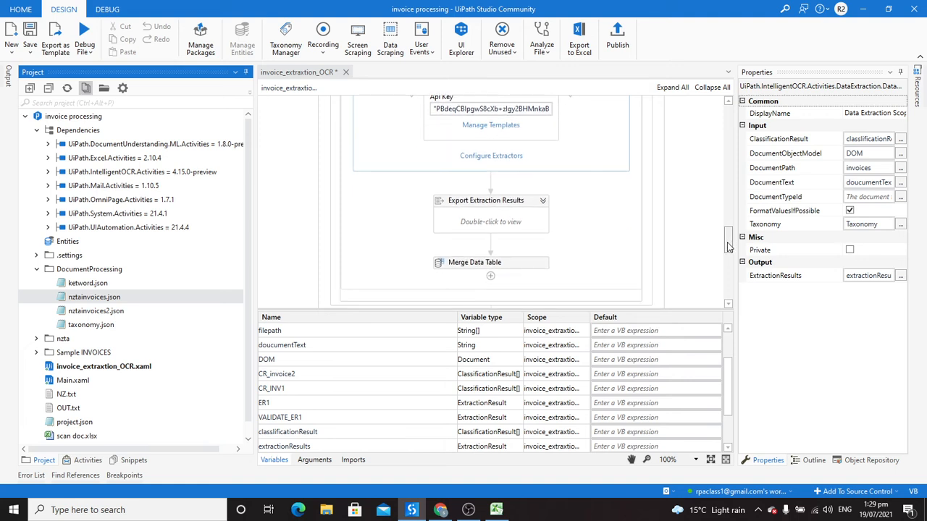
click(543, 201)
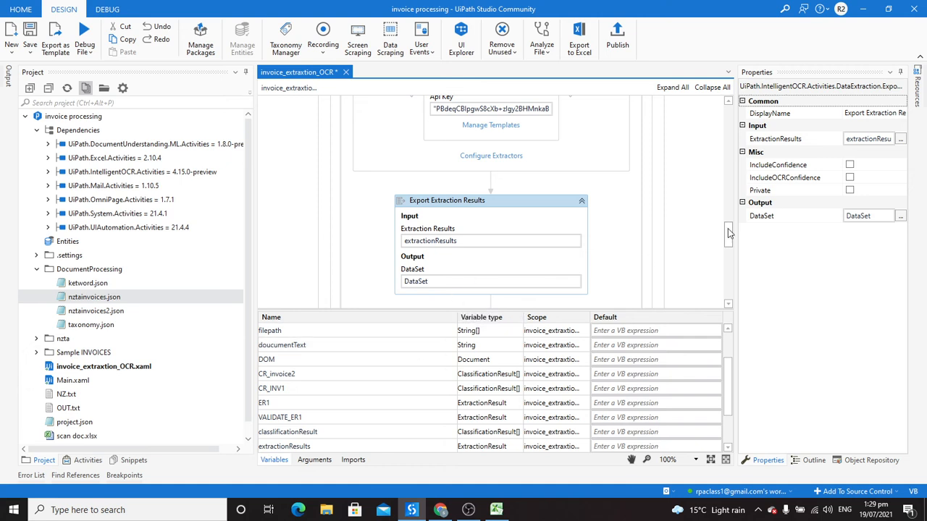
drag(729, 234, 729, 245)
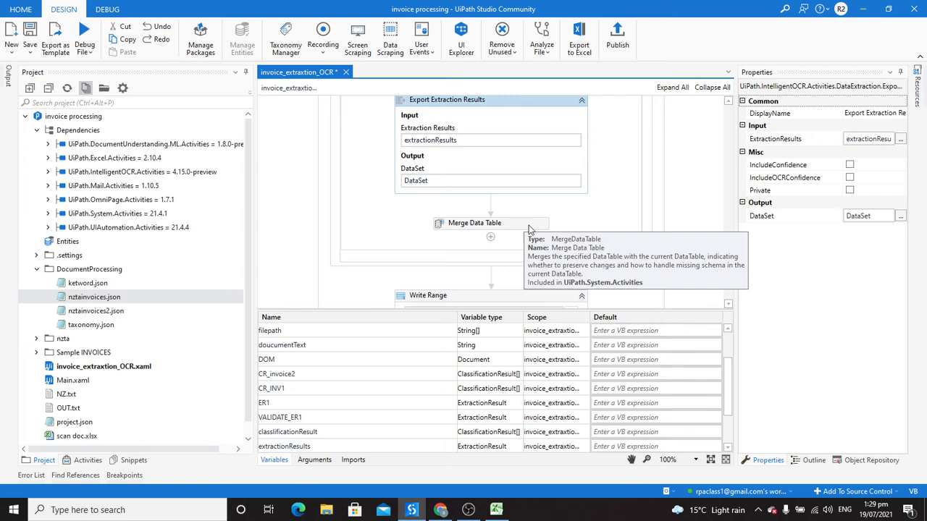
drag(730, 245, 730, 246)
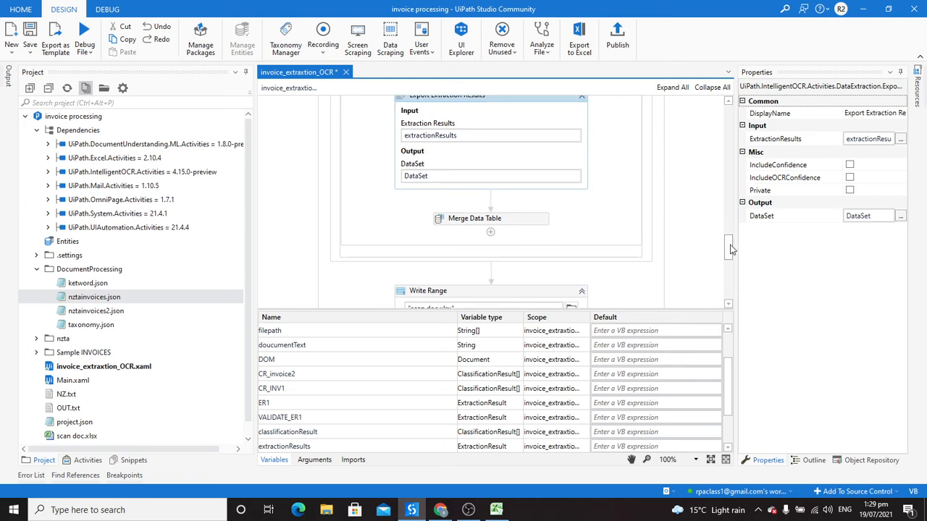
scroll(730, 249, down, 3)
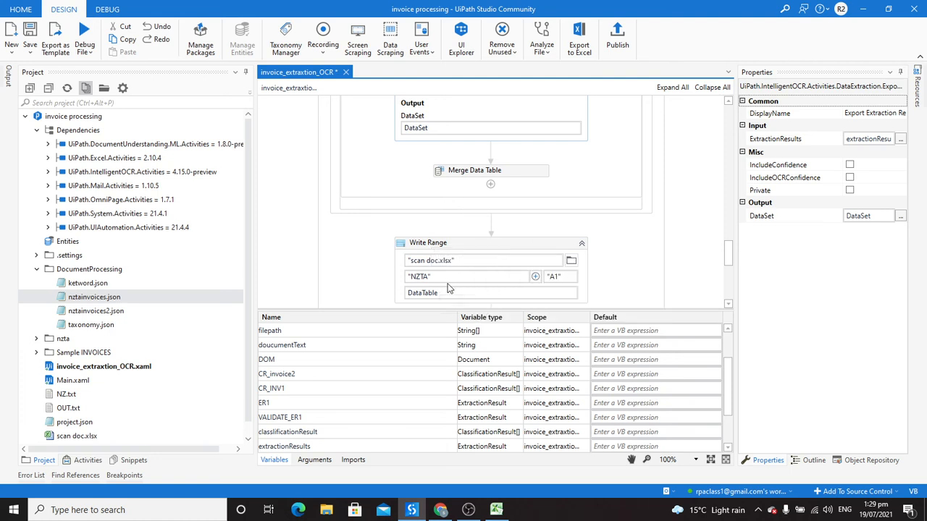
drag(729, 260, 730, 265)
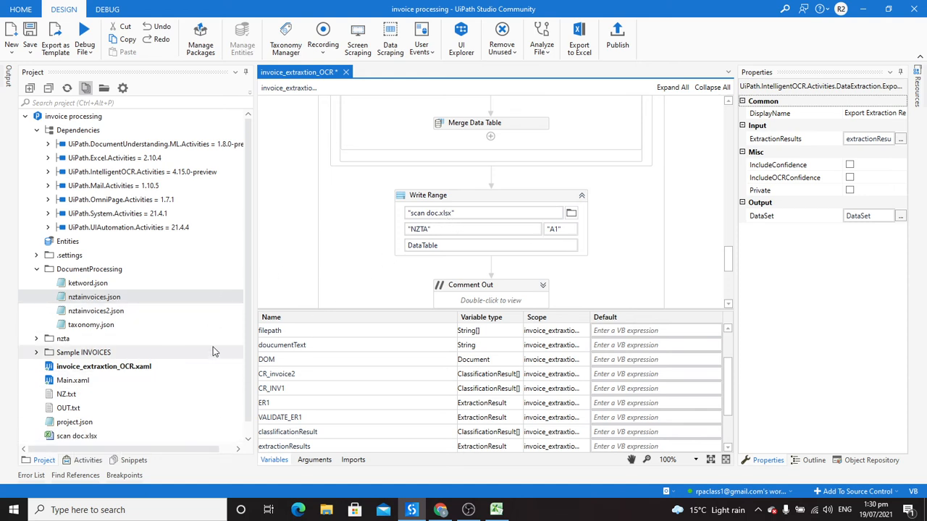
Step: Check the scan doc NZTA sheet still holds only its four headers, then close Excel
click(498, 511)
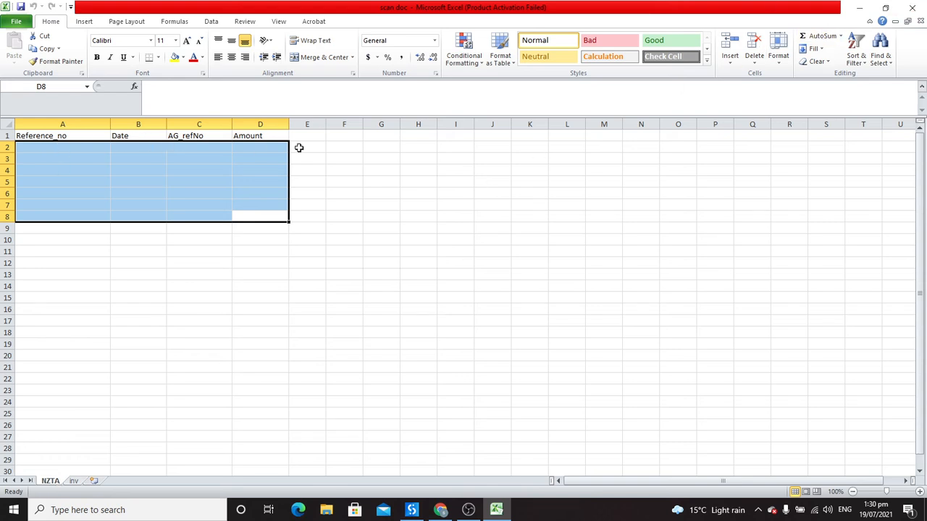
click(911, 6)
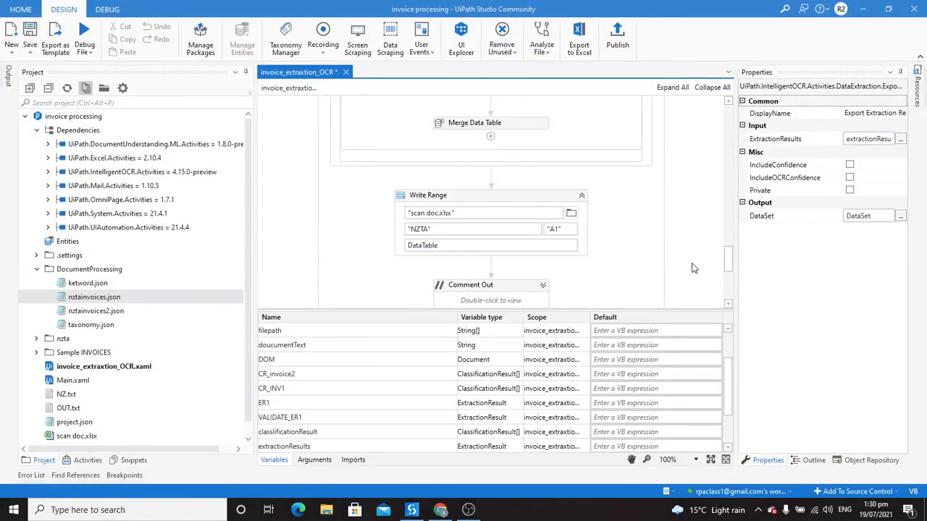
Step: Collapse Classify Document Scope, debug the invoice_extraxtion_OCR file with Debug File (F6), then refresh the Project panel
drag(729, 263, 729, 156)
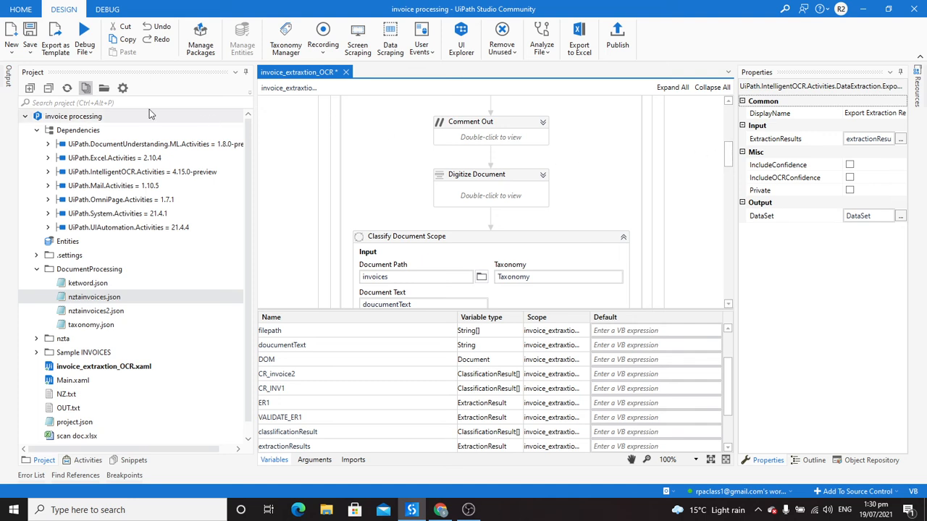
click(622, 237)
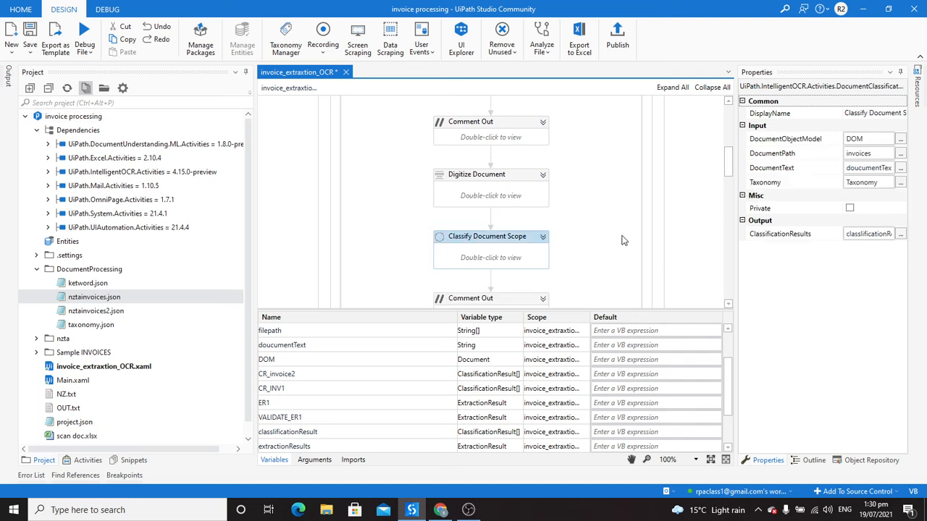
click(85, 55)
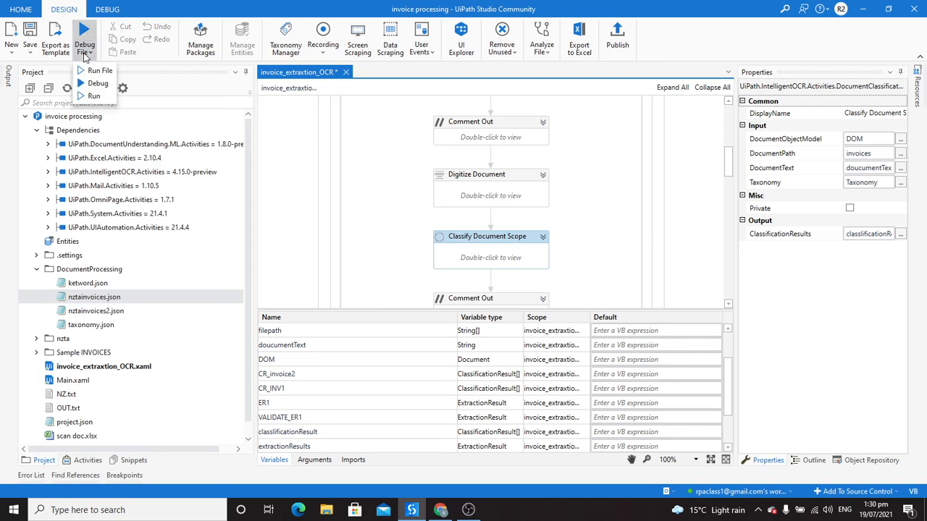
click(94, 73)
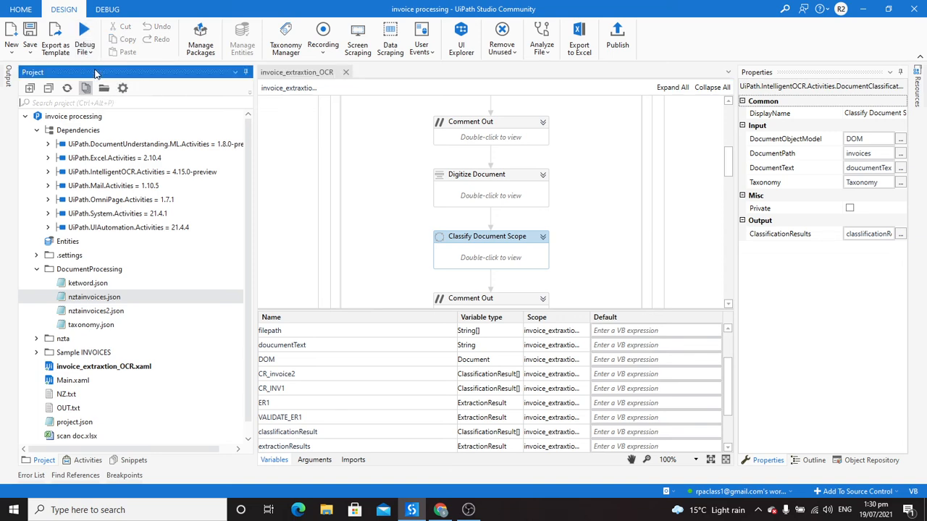
click(415, 511)
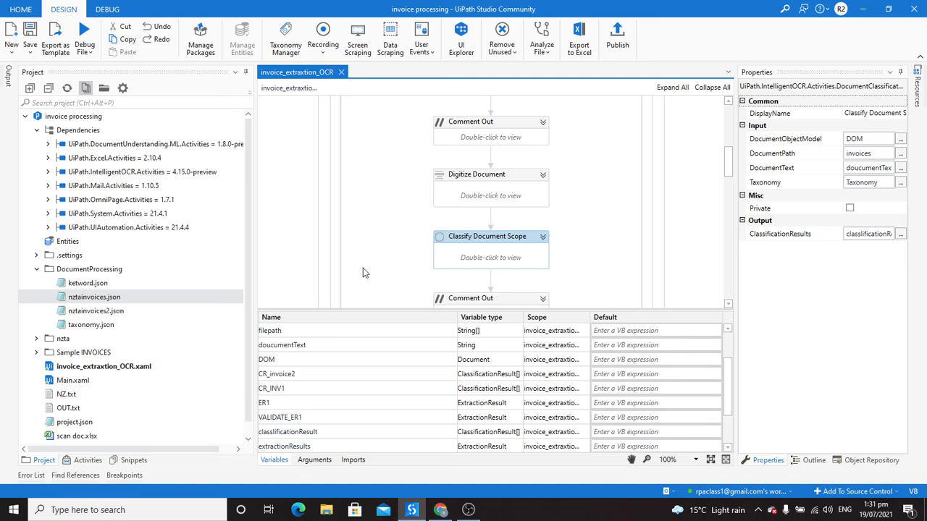
click(68, 88)
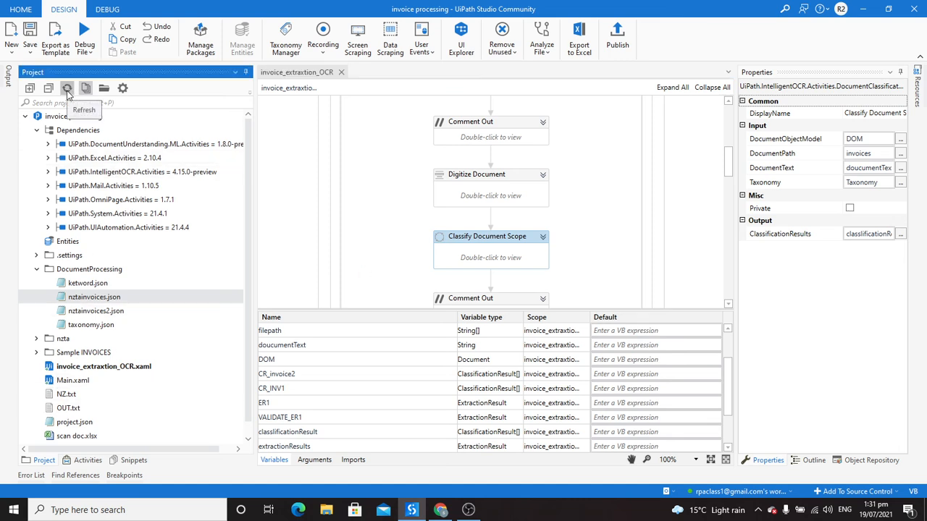
Step: Open scan doc.xlsx and widen columns A–D to fit the extracted invoice rows
double_click(77, 438)
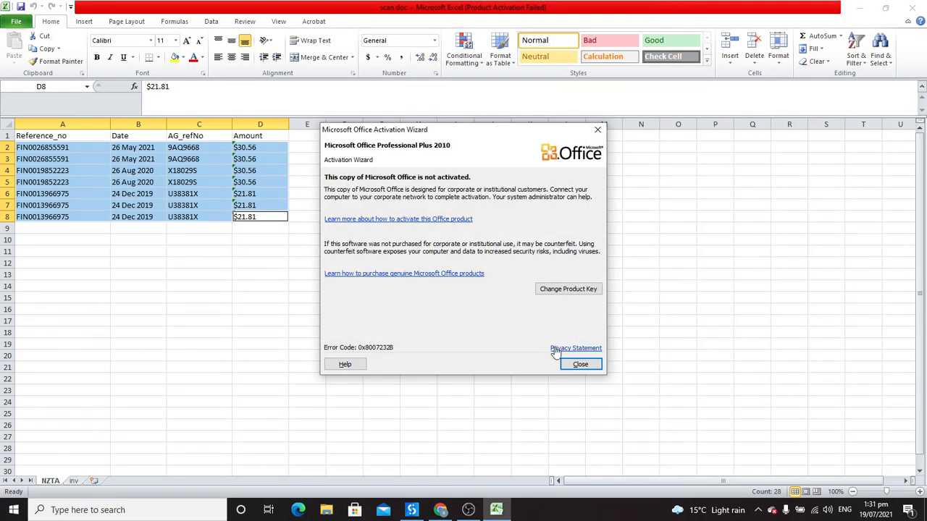
click(579, 366)
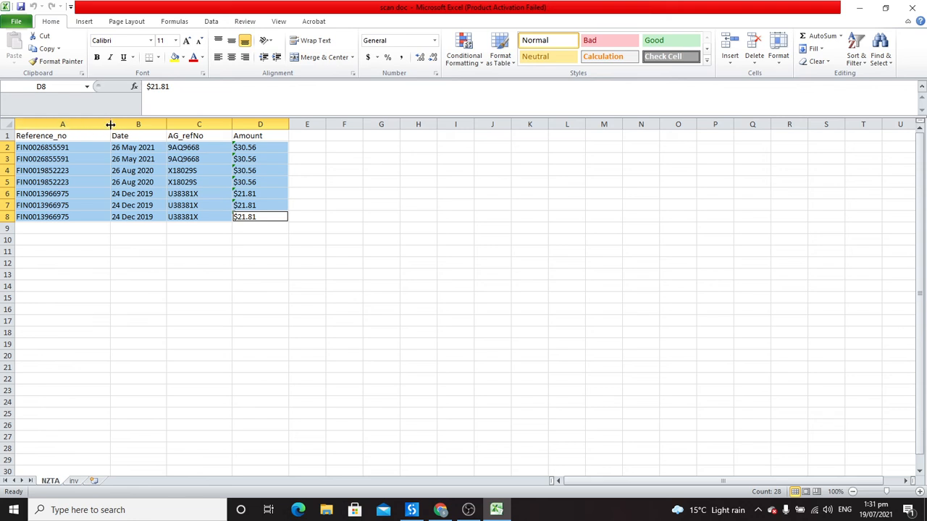
drag(110, 124, 115, 125)
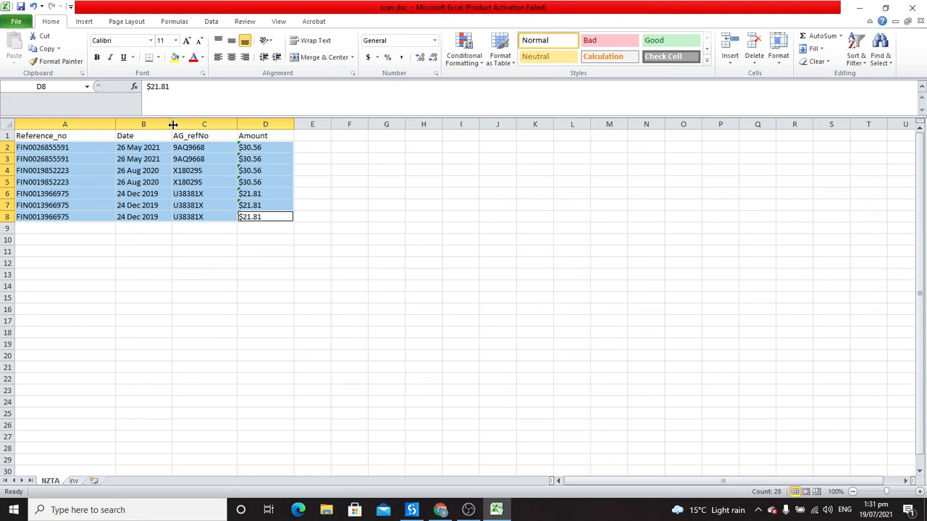
drag(172, 124, 182, 124)
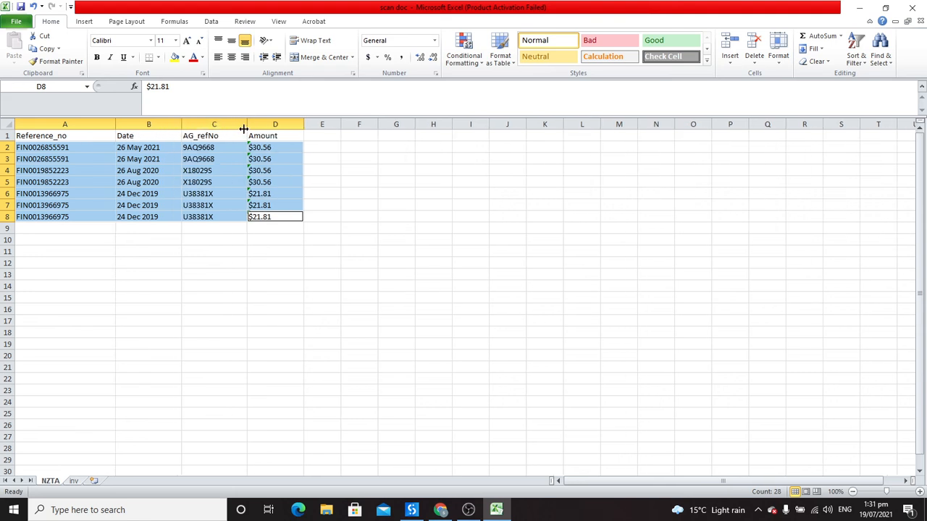
drag(246, 126, 266, 129)
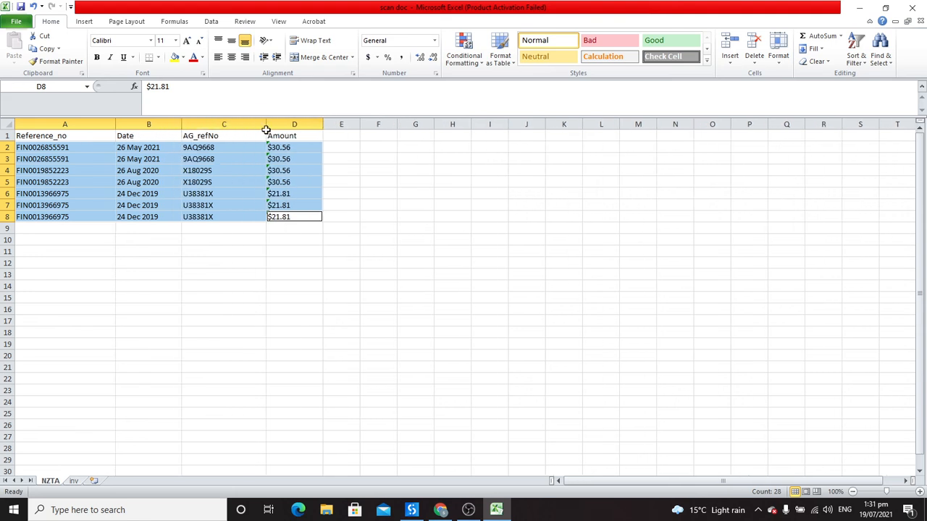
drag(323, 125, 341, 126)
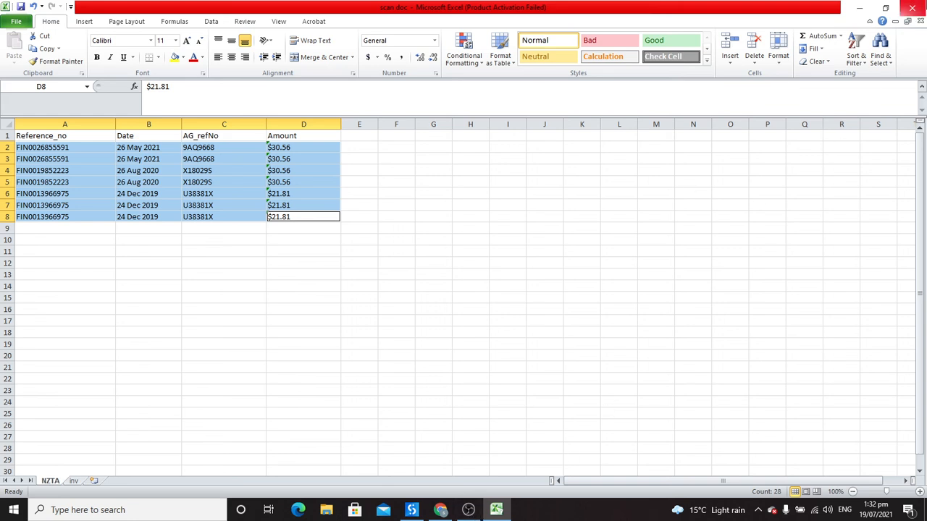
Step: Close the workbook, saving the extracted invoice rows to scan doc.xlsx
click(911, 8)
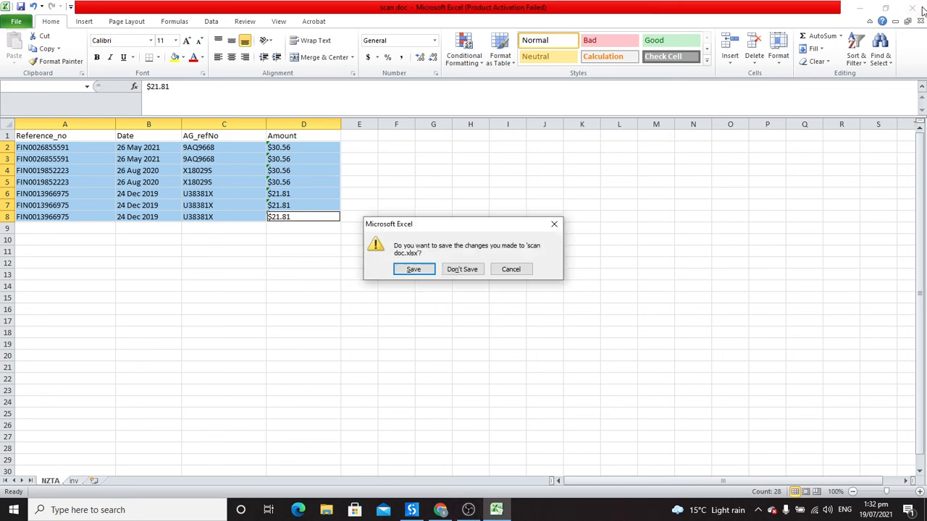
click(413, 269)
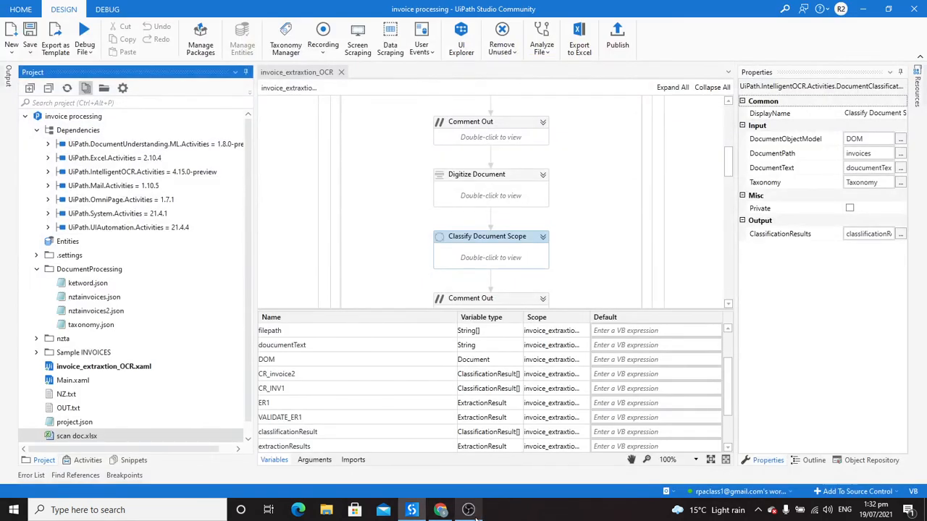
click(474, 512)
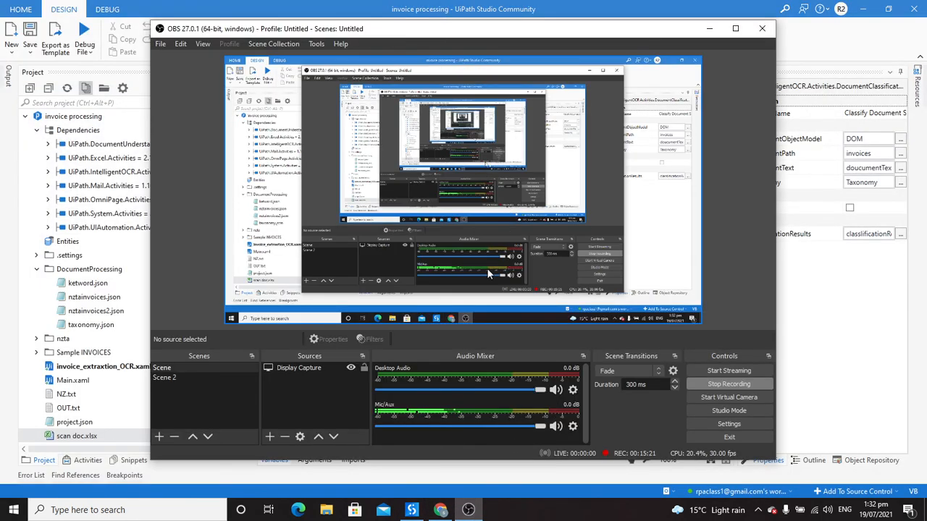